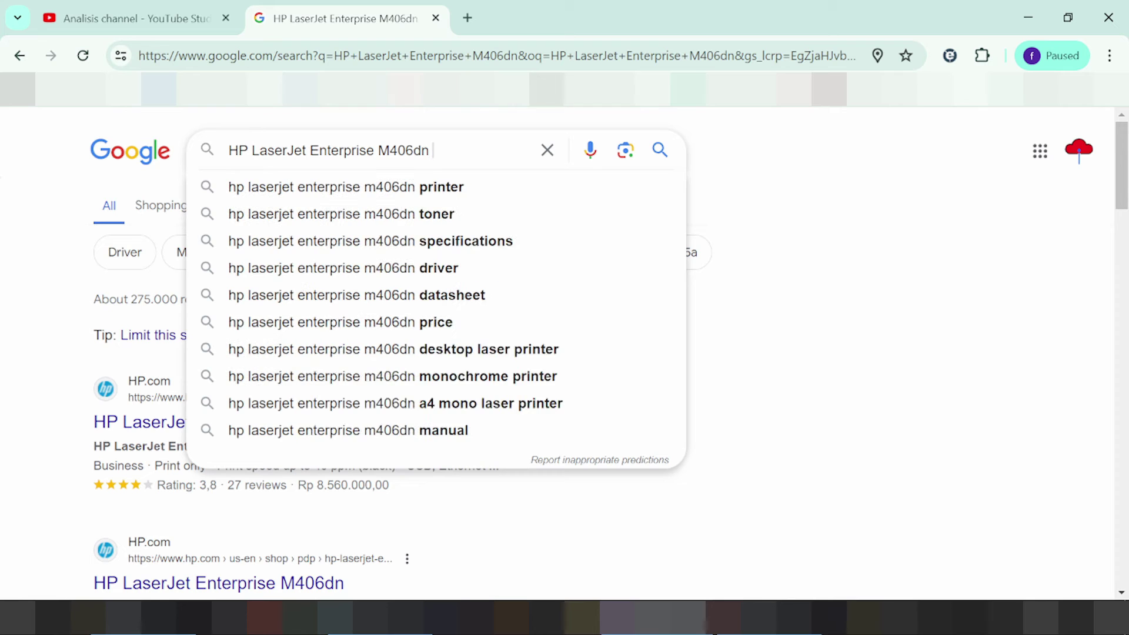
# Search Google for 'HP LaserJet Enterprise M406dn driver download'.
pyautogui.write('driver w')
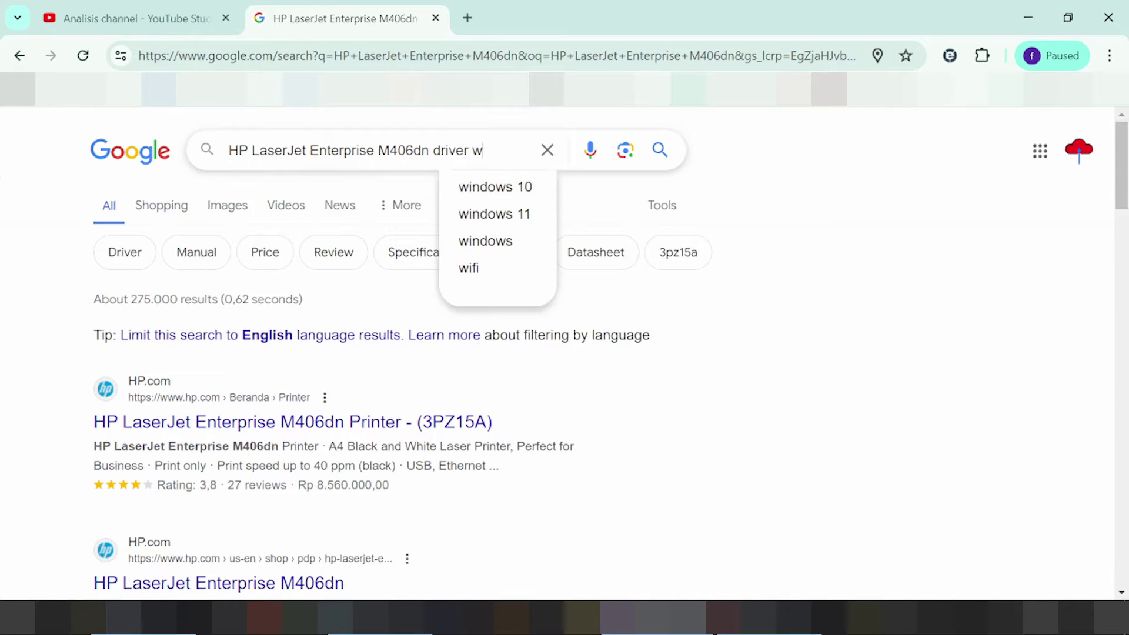
pyautogui.press('BackSpace')
pyautogui.write('do')
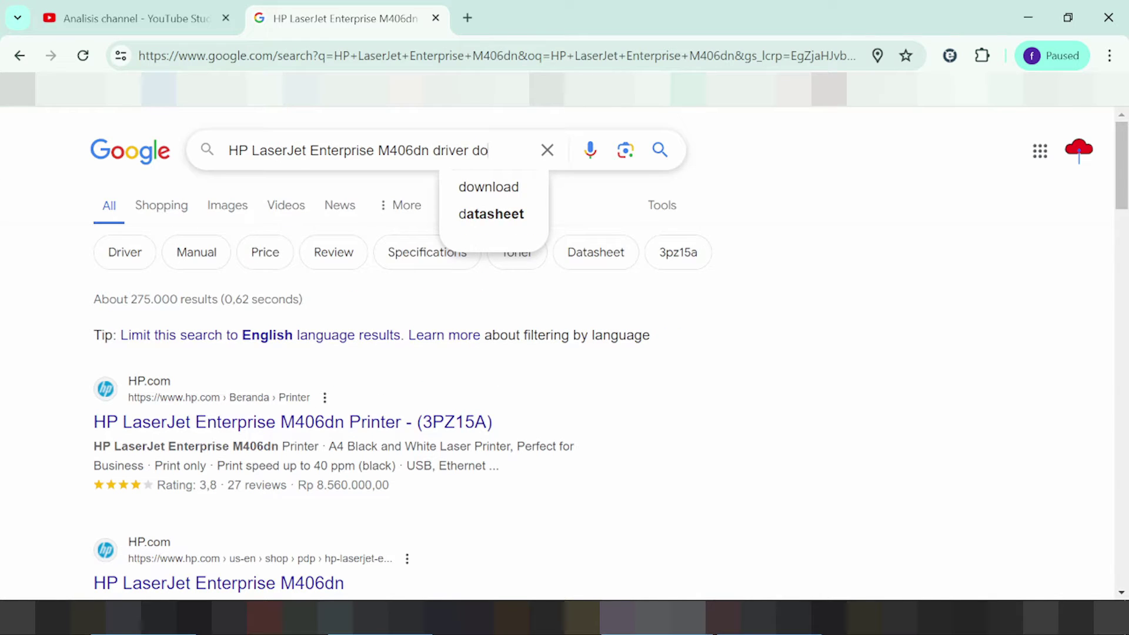
pyautogui.write('wnload')
pyautogui.press('Return')
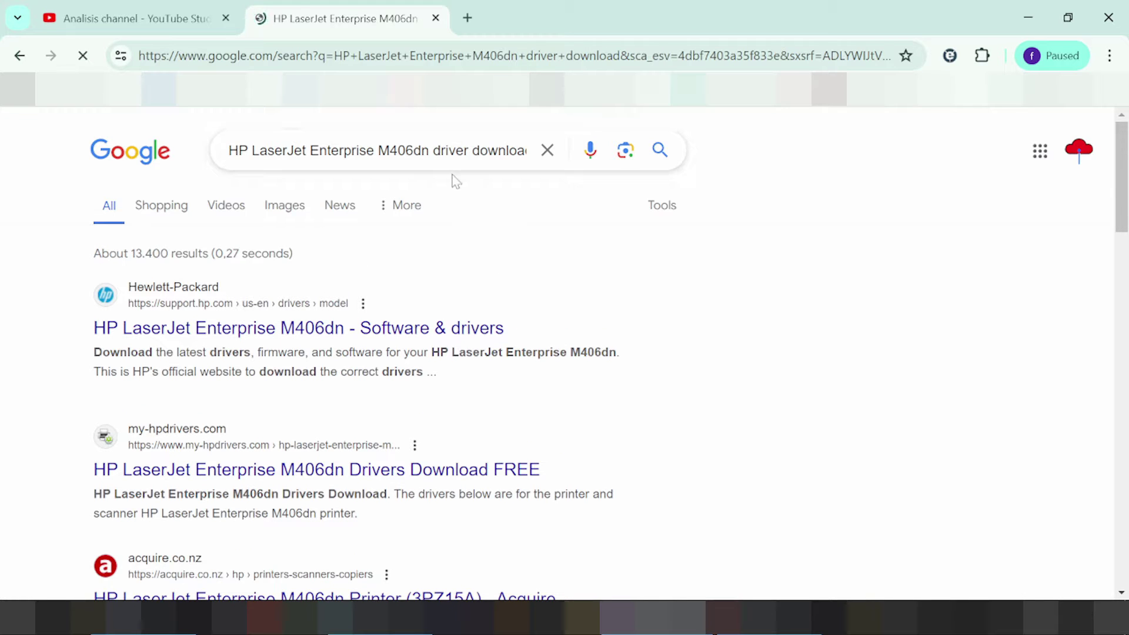
# Scroll through the M406dn driver download results and back up to the top.
pyautogui.scroll(-3, 470, 189)
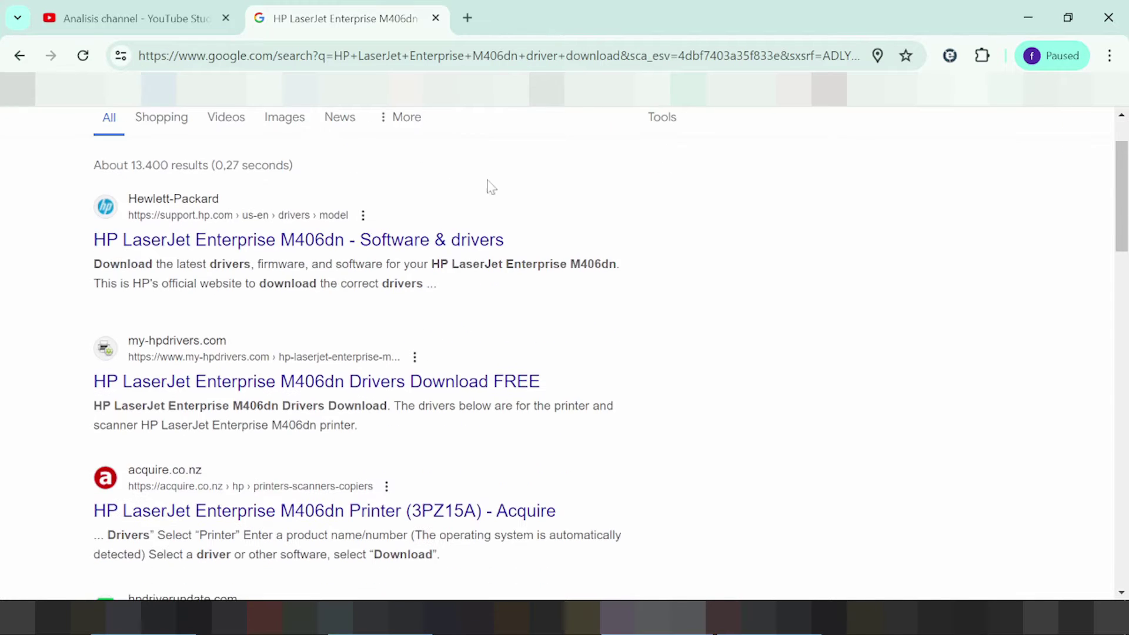
pyautogui.scroll(-5, 500, 186)
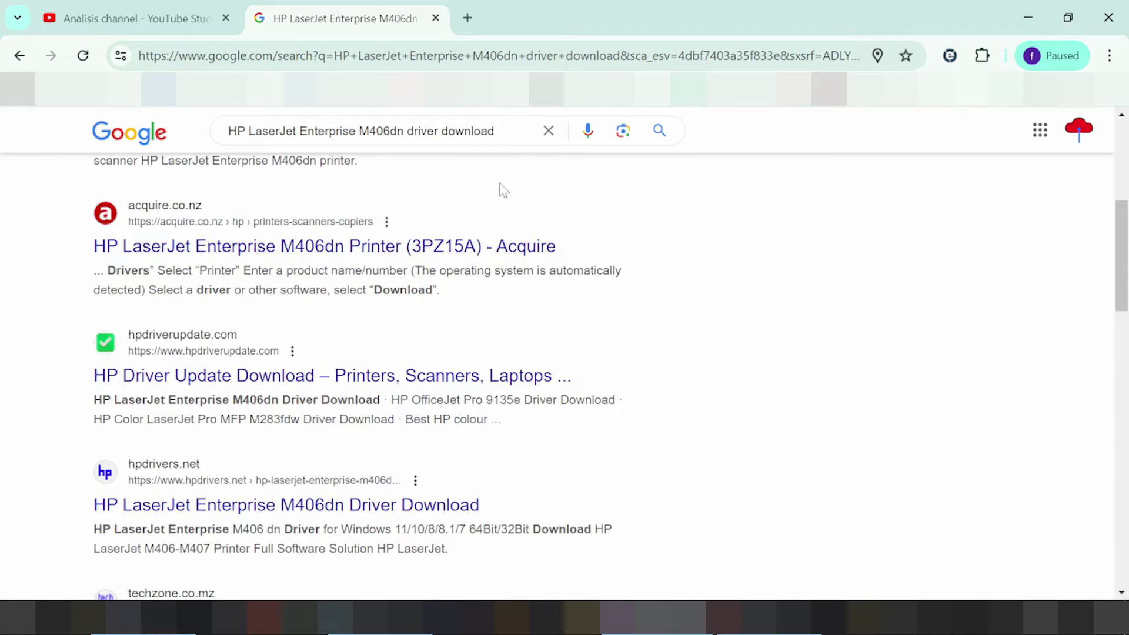
pyautogui.scroll(-6, 502, 191)
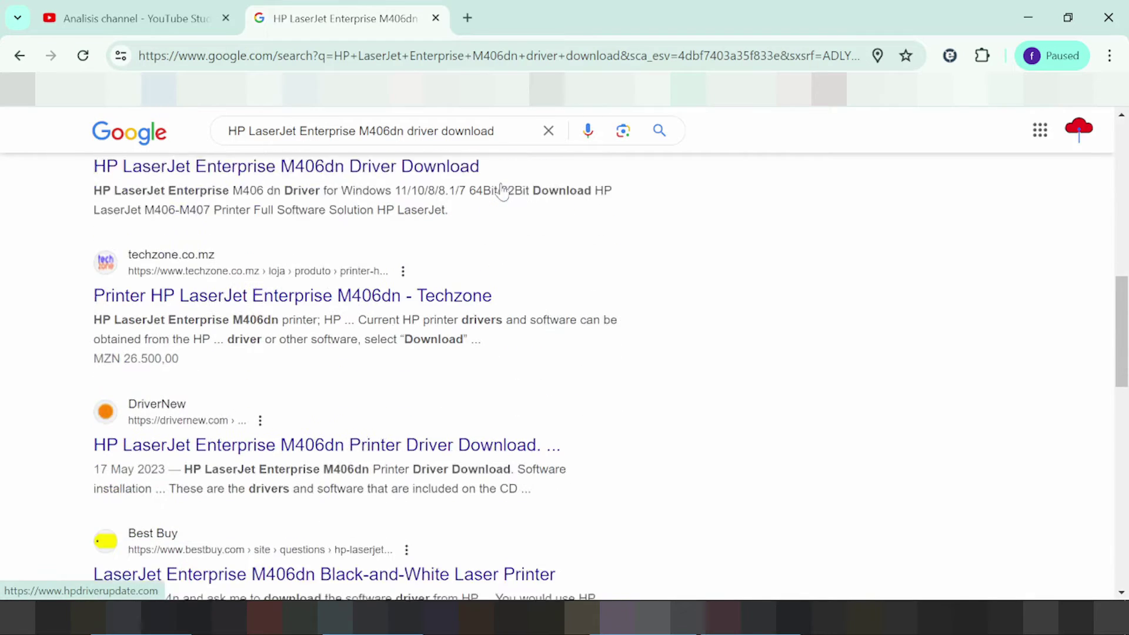
pyautogui.scroll(12, 518, 184)
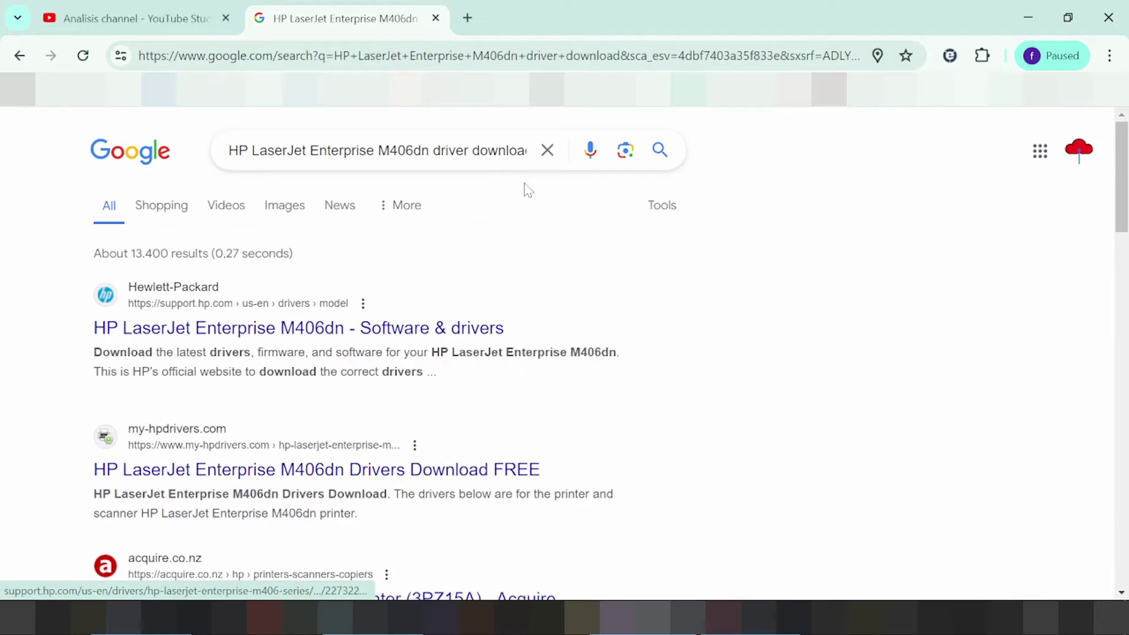
# Open HP's M406dn Software & drivers page and choose a different OS instead of Windows 10 (64-bit).
pyautogui.click(200, 341)
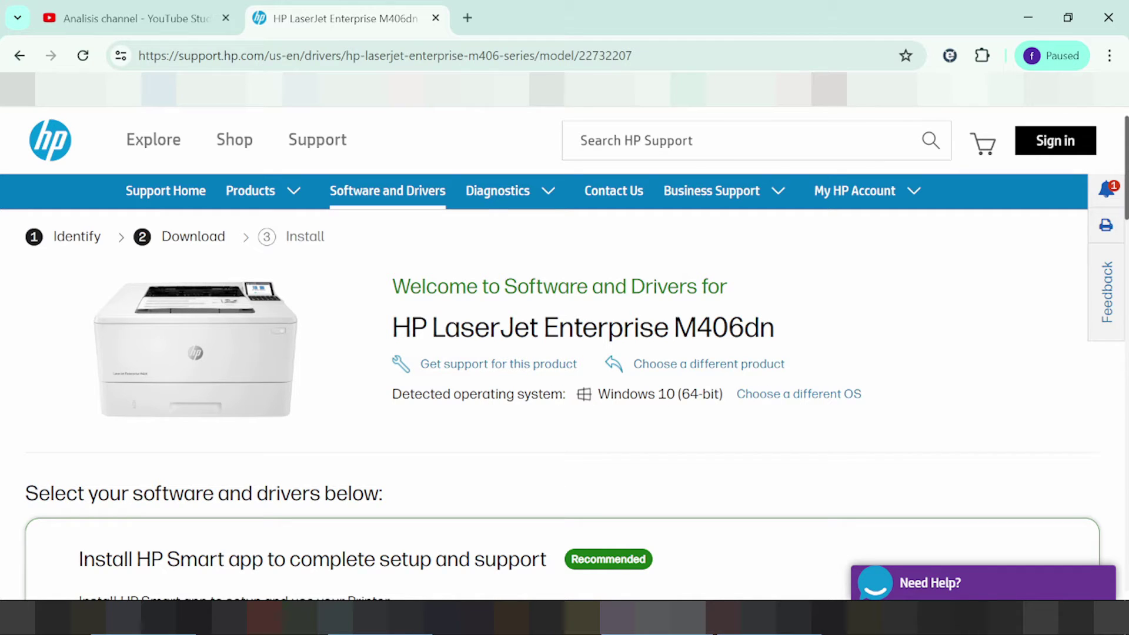
pyautogui.click(782, 395)
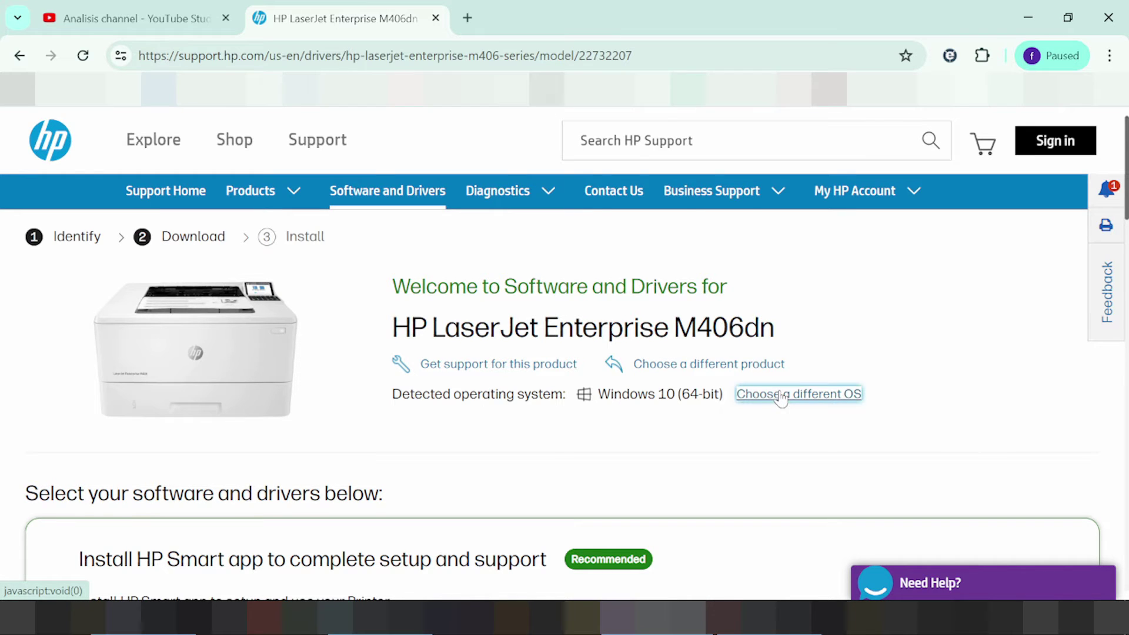
# Try Mac OS as the operating system and browse its list of macOS versions.
pyautogui.moveTo(183, 375); pyautogui.dragTo(333, 421)
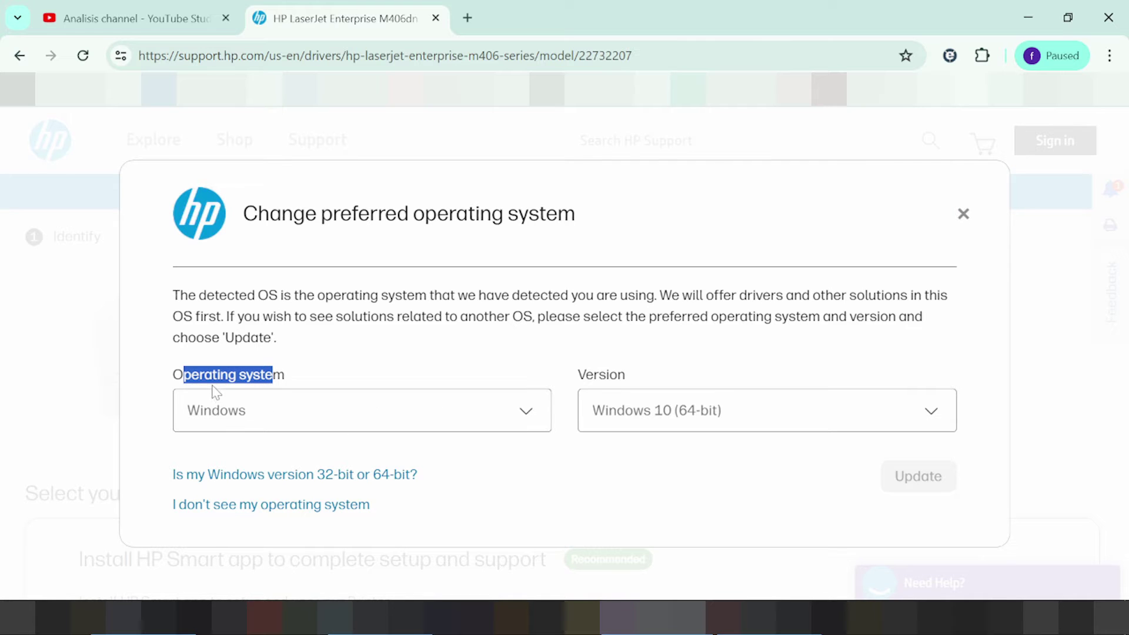
pyautogui.moveTo(168, 379); pyautogui.dragTo(221, 376)
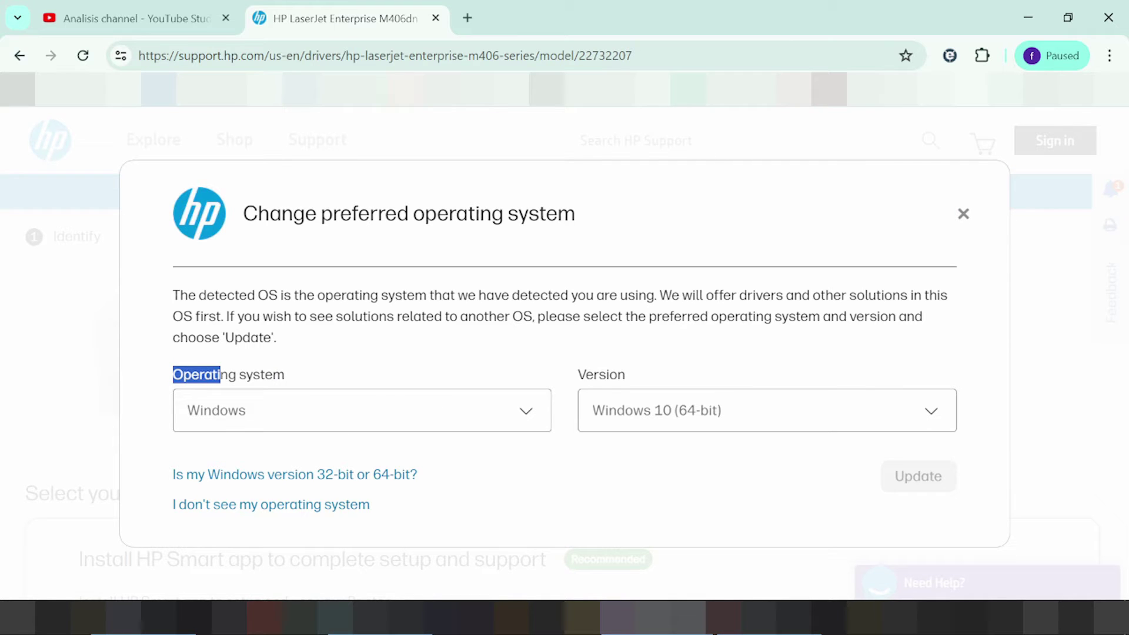
pyautogui.click(499, 412)
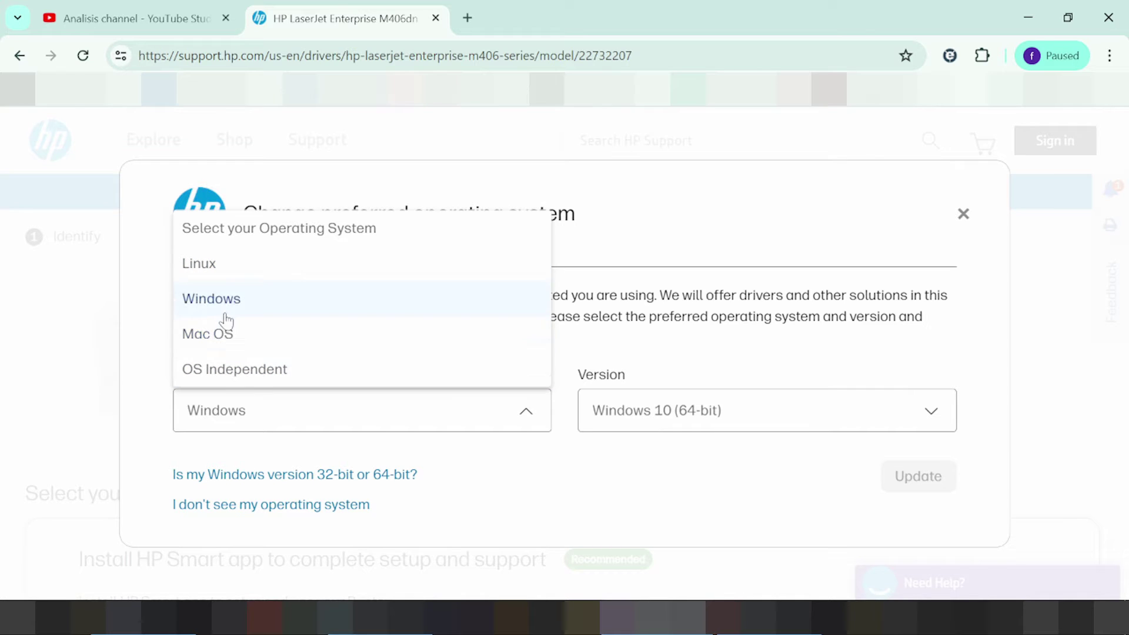
pyautogui.moveTo(228, 341); pyautogui.dragTo(222, 376)
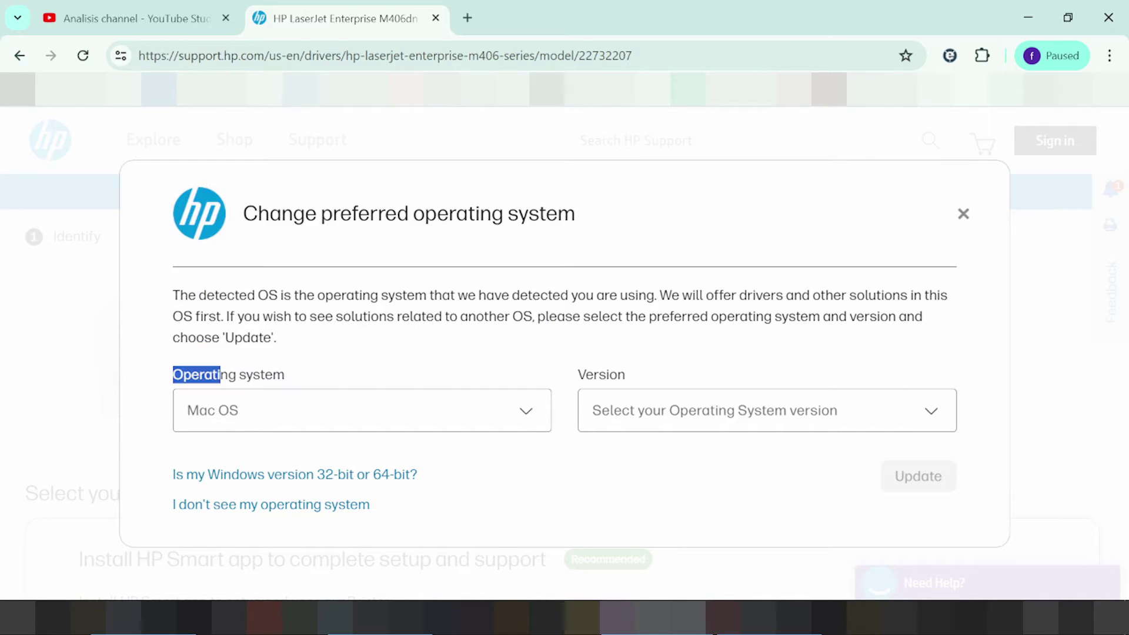
pyautogui.click(784, 405)
pyautogui.scroll(-3, 687, 461)
pyautogui.scroll(-3, 658, 520)
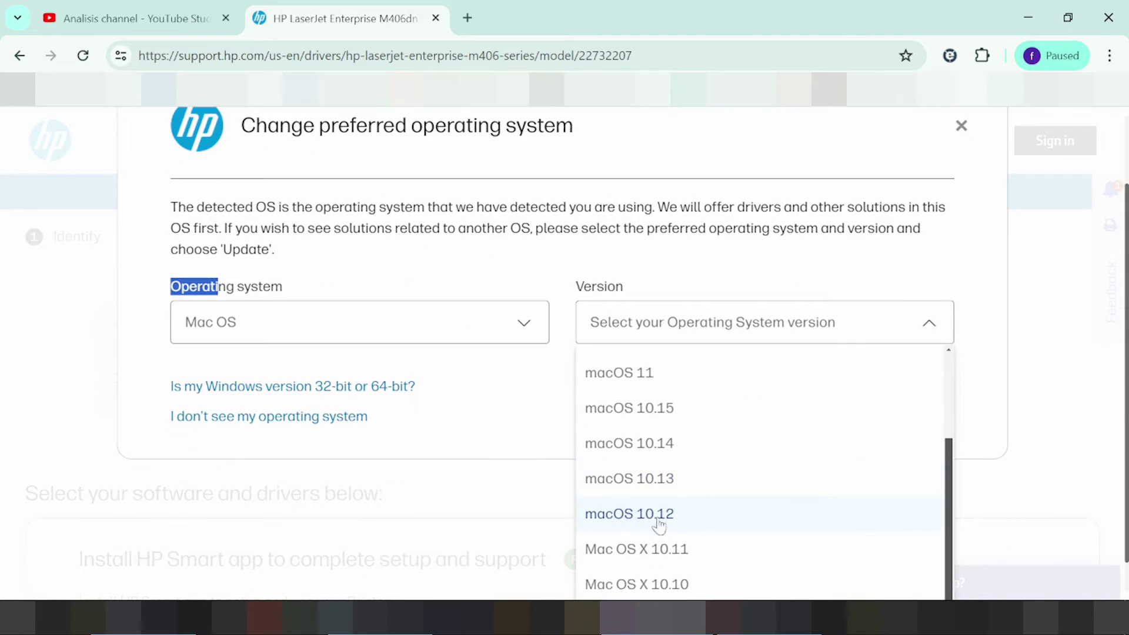
pyautogui.scroll(3, 665, 509)
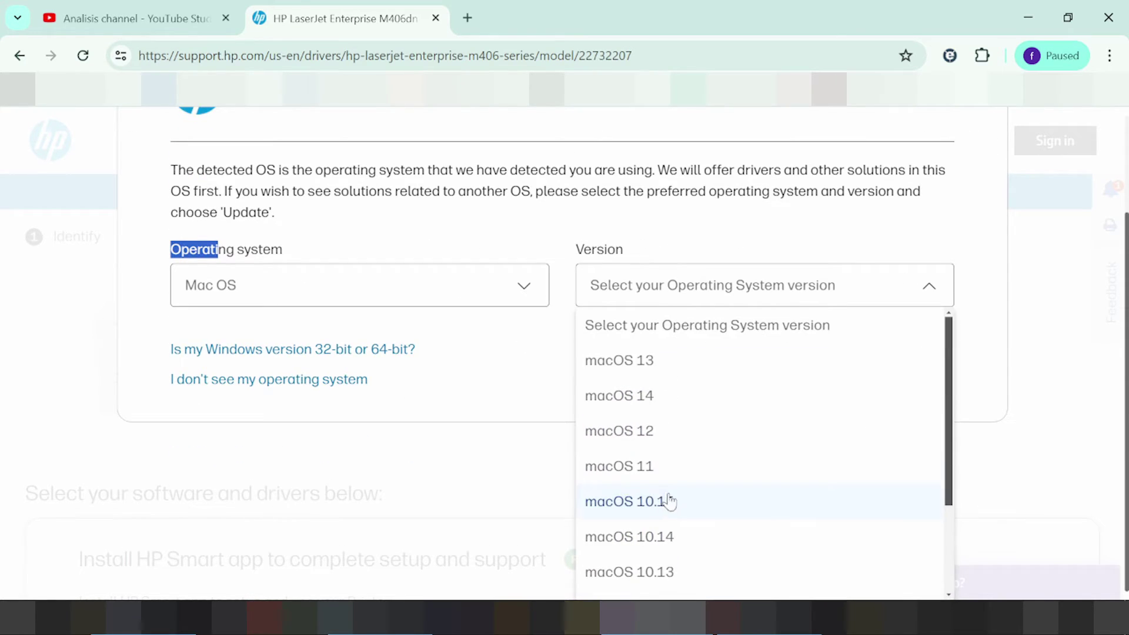
pyautogui.scroll(2, 383, 348)
# Switch the operating system to Linux with version Linux.
pyautogui.click(266, 421)
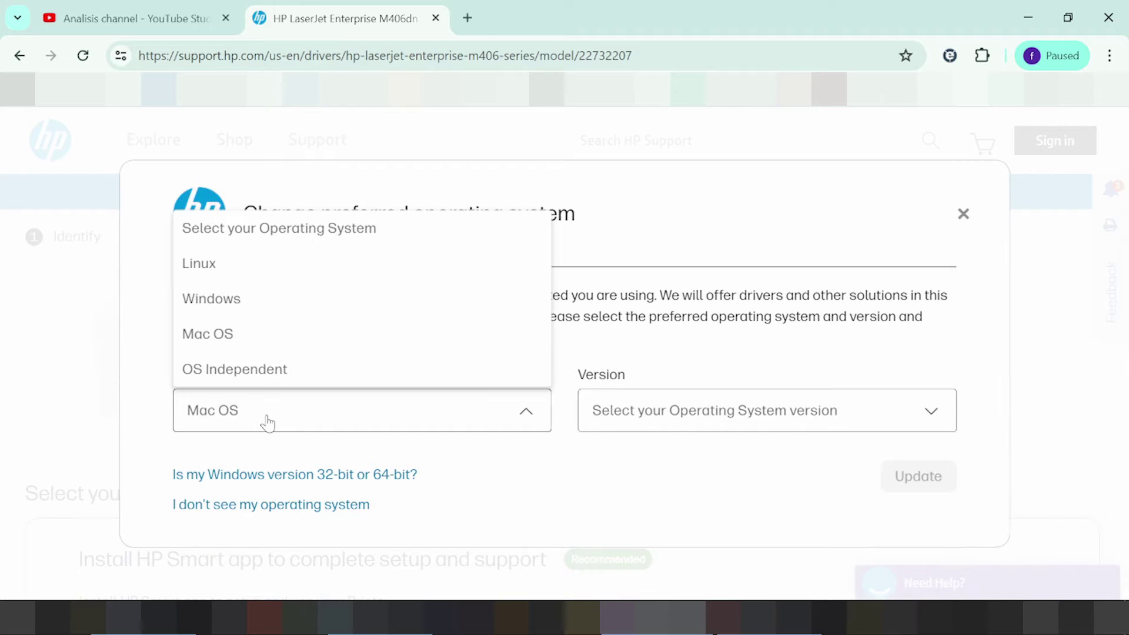
pyautogui.click(221, 276)
pyautogui.click(699, 431)
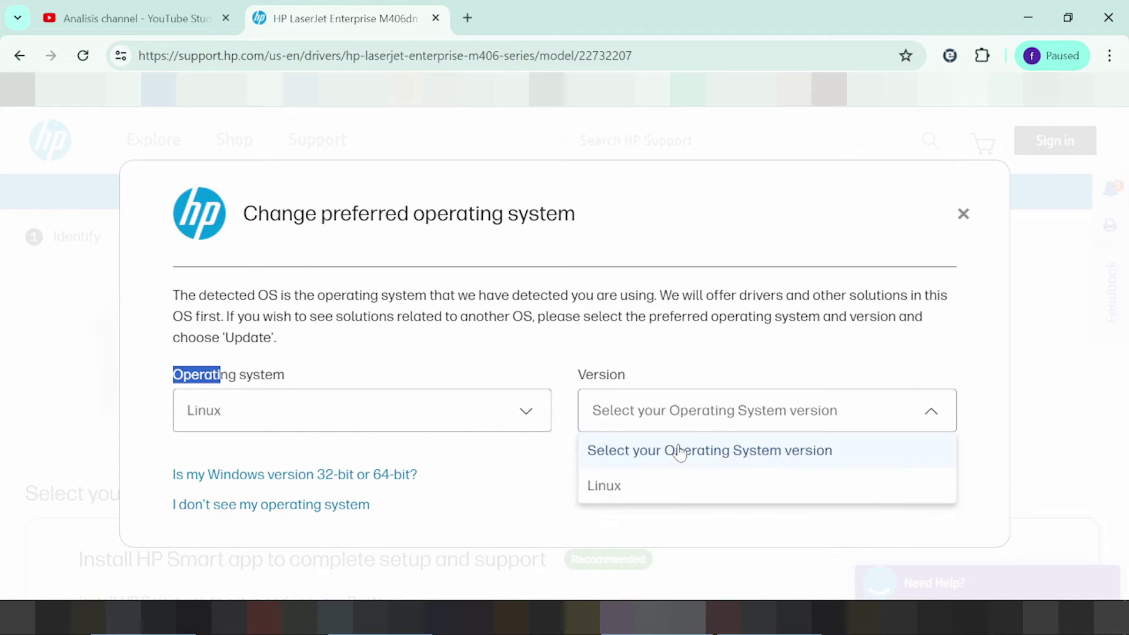
pyautogui.click(610, 498)
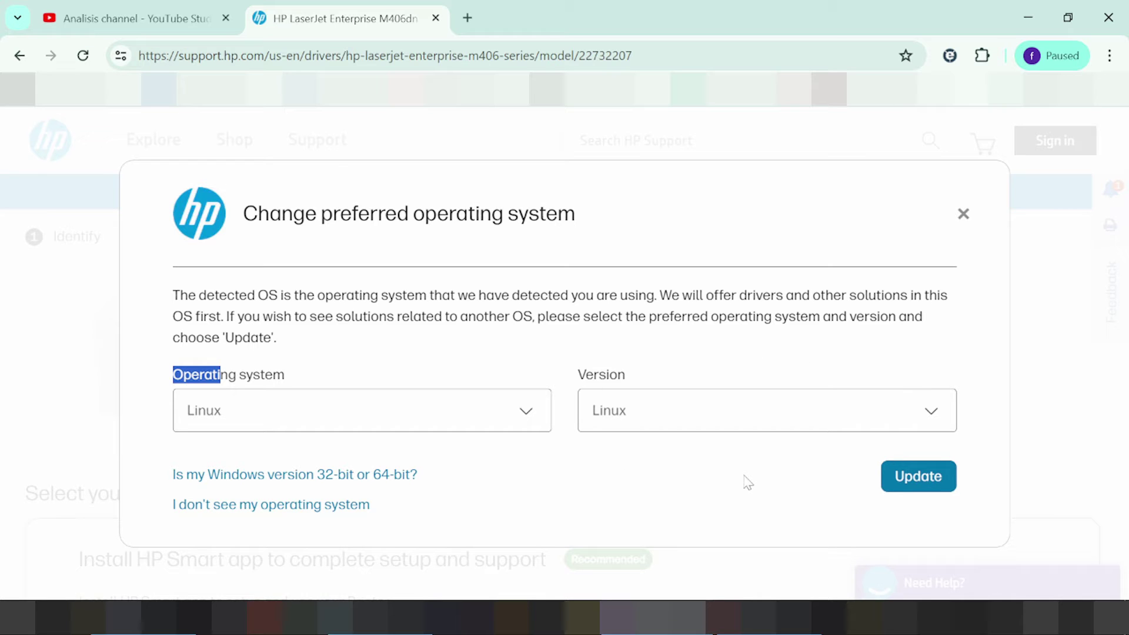
# Set the preferred operating system to Windows, version Windows 11, and apply it.
pyautogui.click(516, 416)
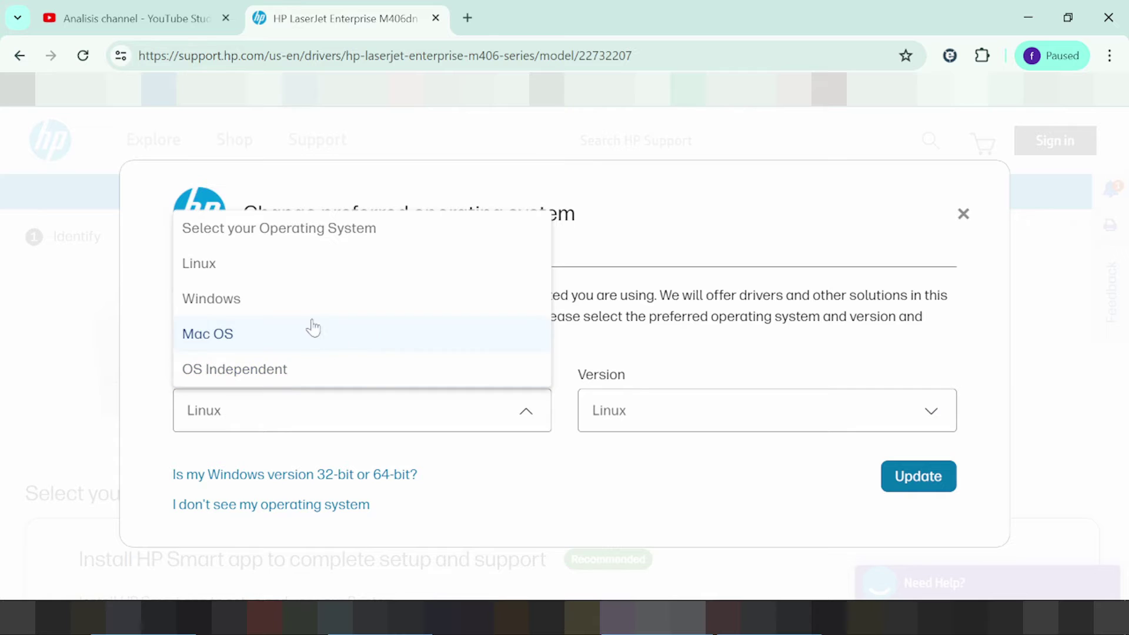
pyautogui.click(265, 299)
pyautogui.click(728, 407)
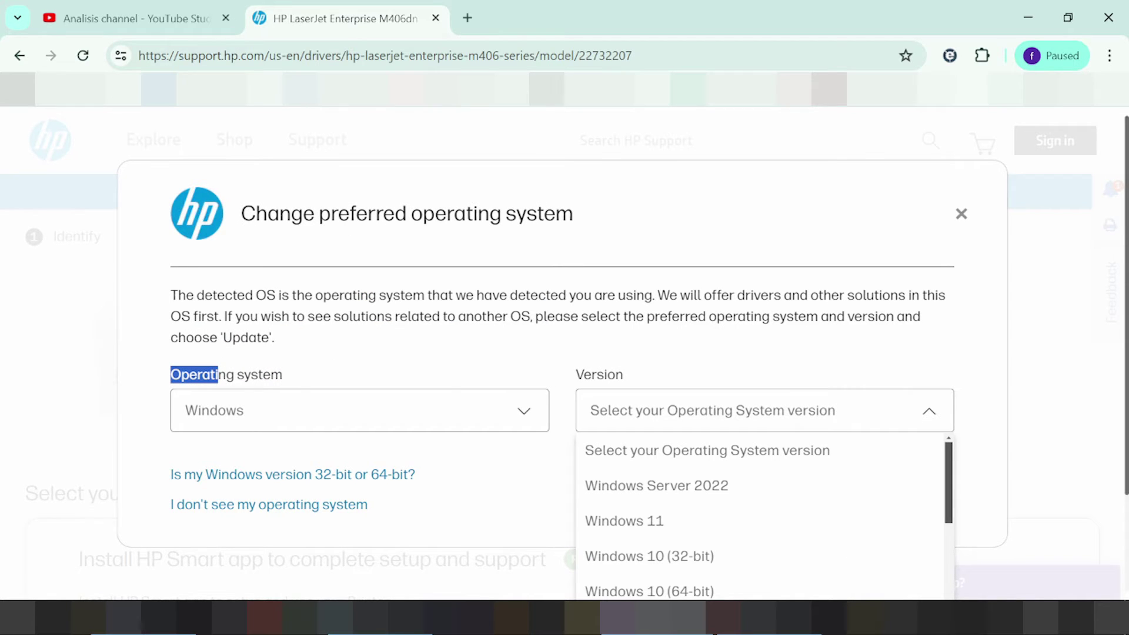
pyautogui.scroll(-3, 659, 408)
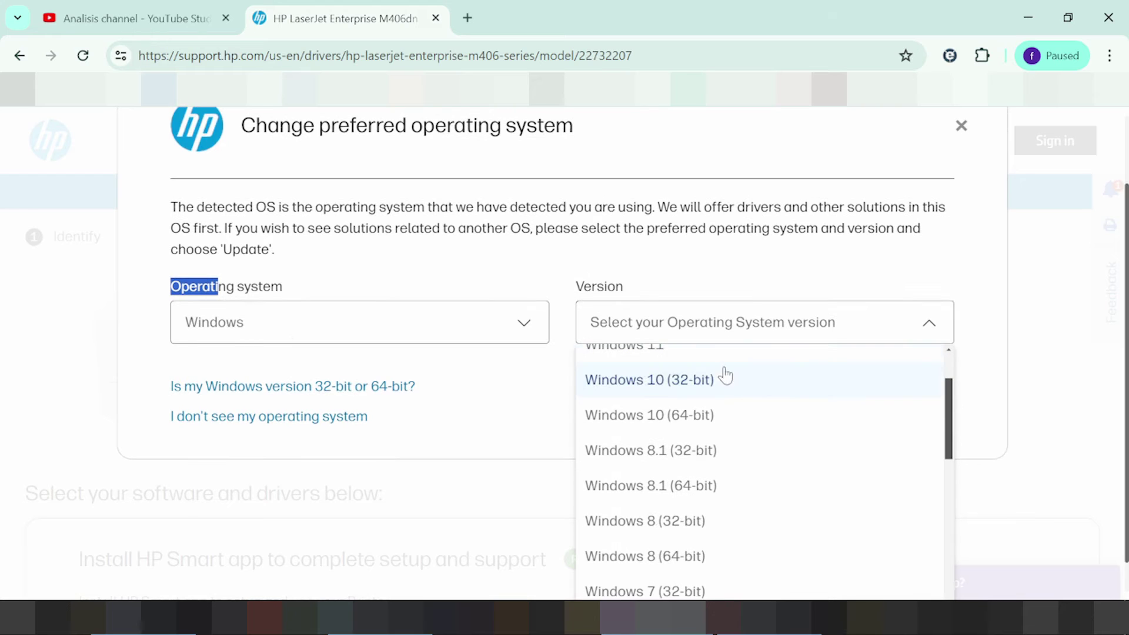
pyautogui.scroll(4, 723, 370)
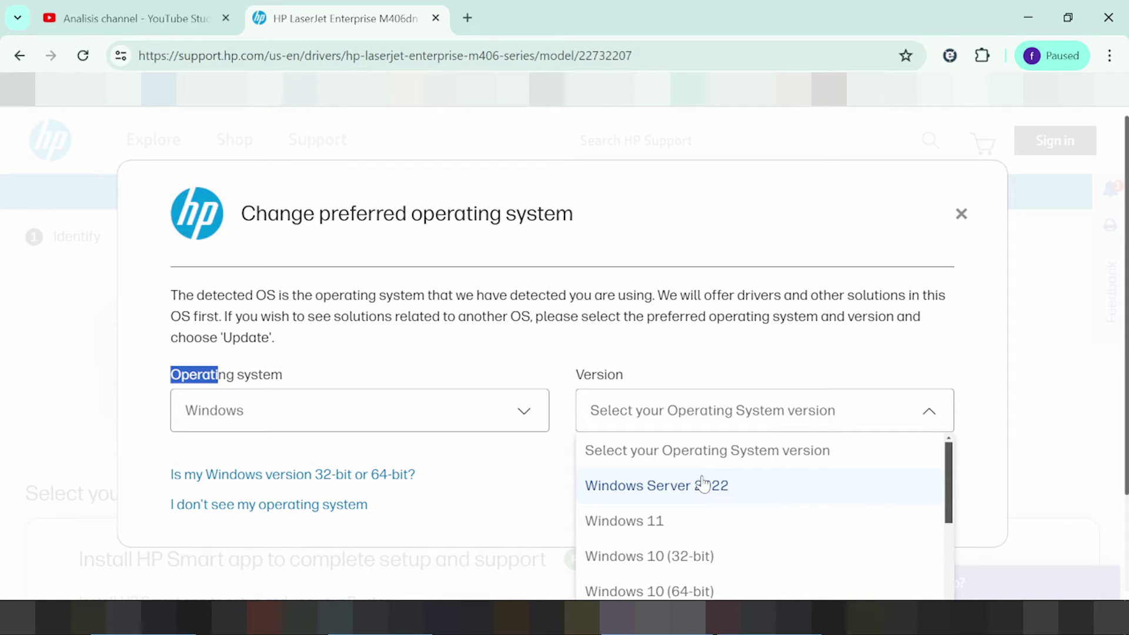
pyautogui.click(685, 522)
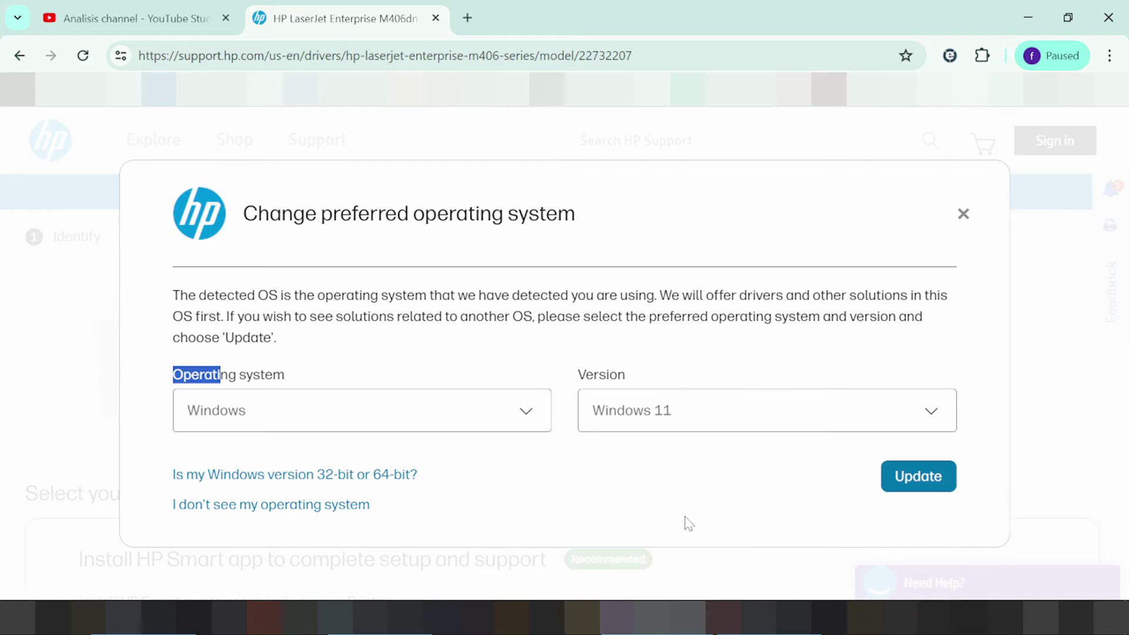
pyautogui.click(918, 475)
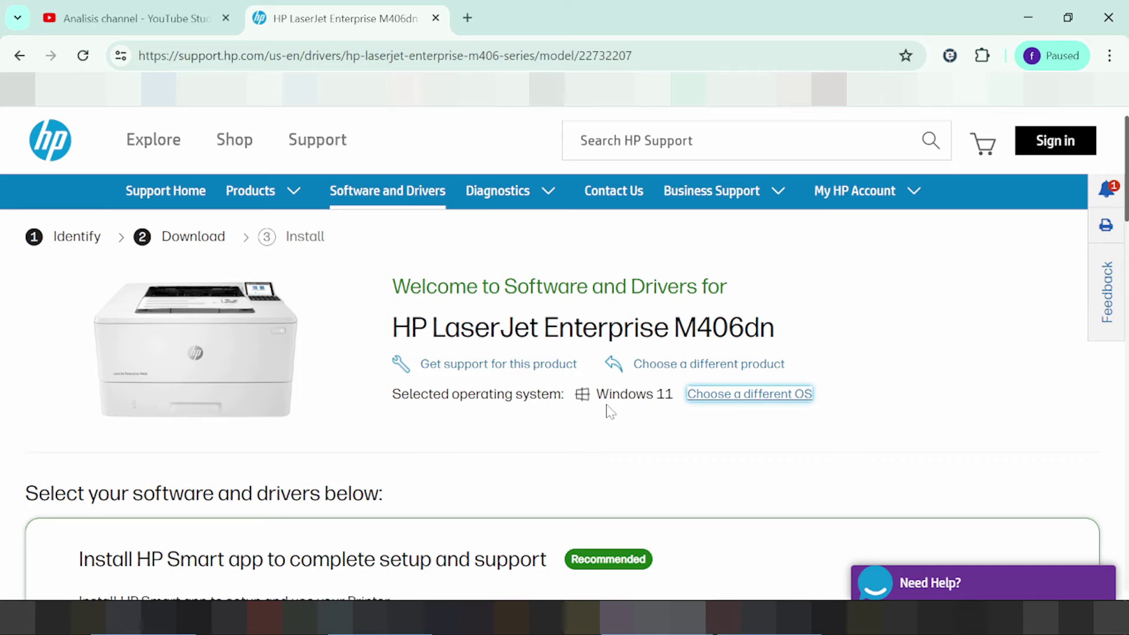
# Scroll through the HP Smart app section, highlighting its install heading and share files phrase.
pyautogui.scroll(-5, 728, 403)
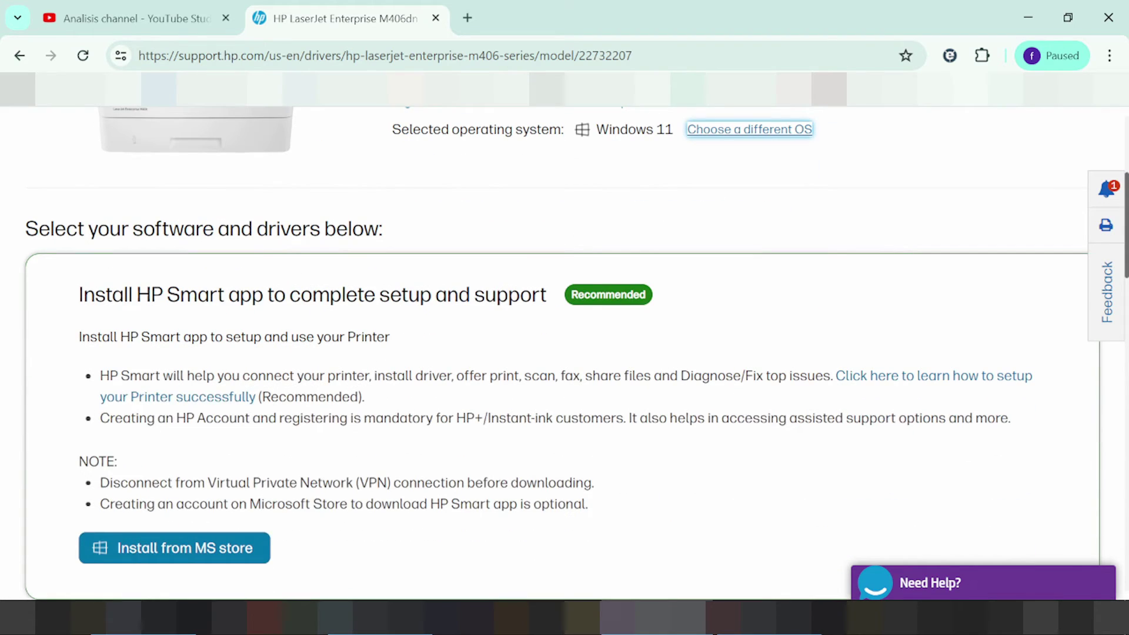
pyautogui.moveTo(83, 294); pyautogui.dragTo(341, 294)
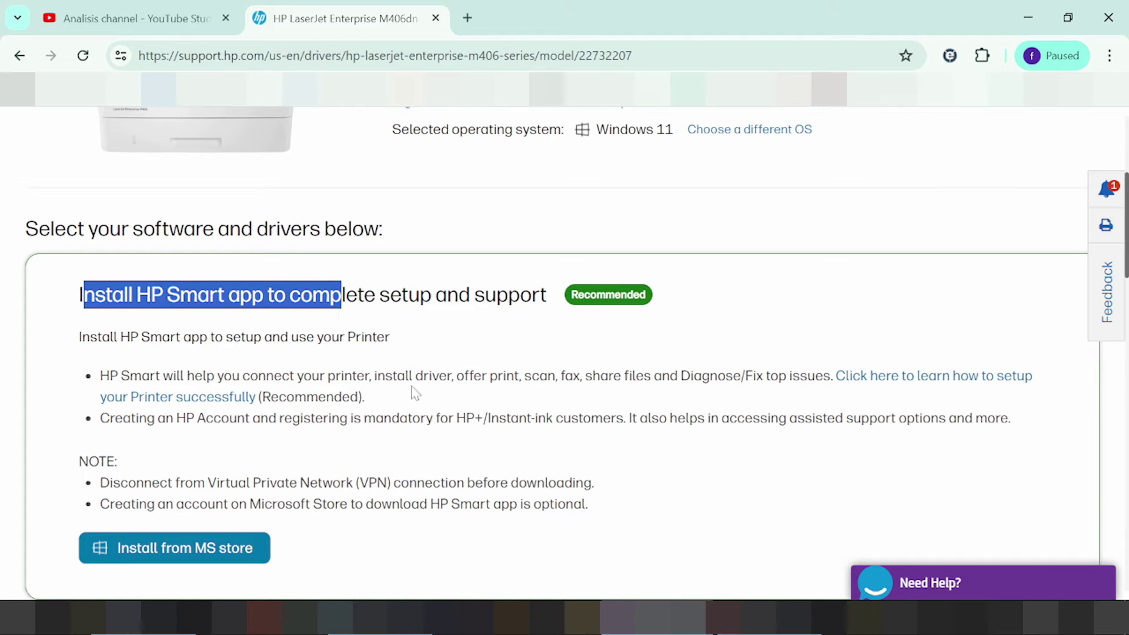
pyautogui.scroll(-2, 428, 345)
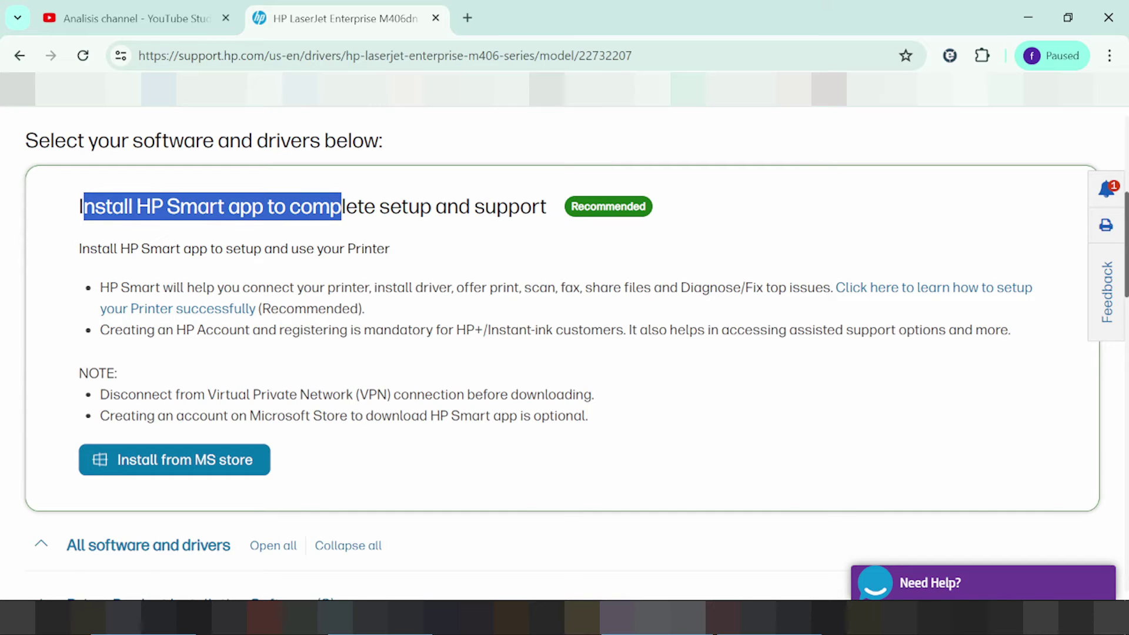
pyautogui.moveTo(593, 287); pyautogui.dragTo(643, 287)
# Locate the M406-M407 Full Software Solution 52.2.4918 row and highlight its Recommended badge.
pyautogui.scroll(-2, 735, 238)
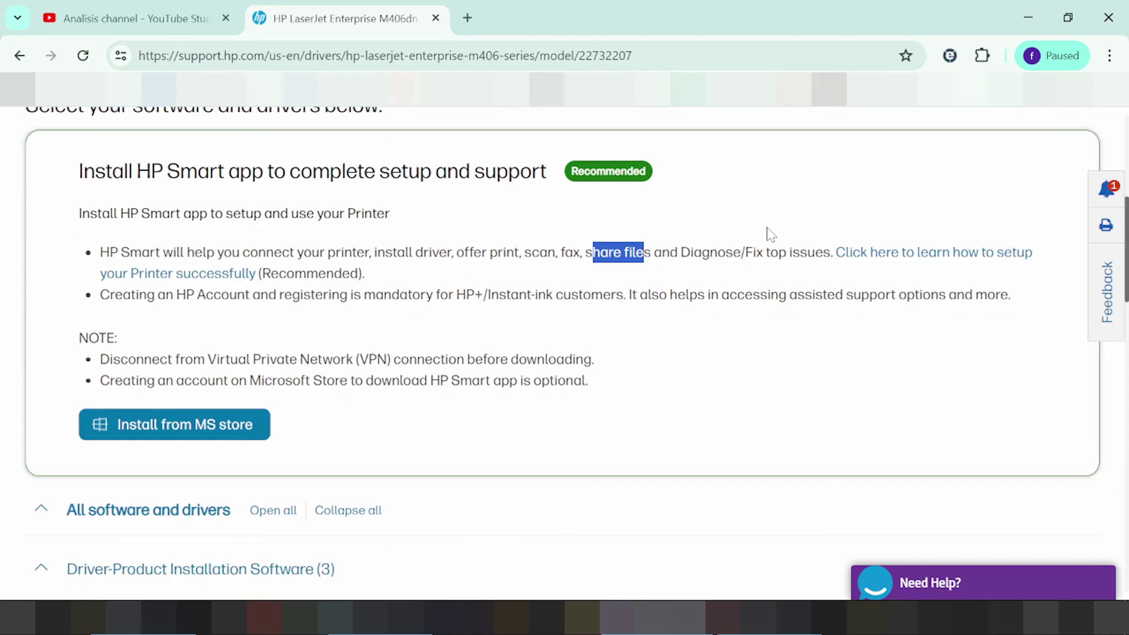
pyautogui.scroll(10, 564, 352)
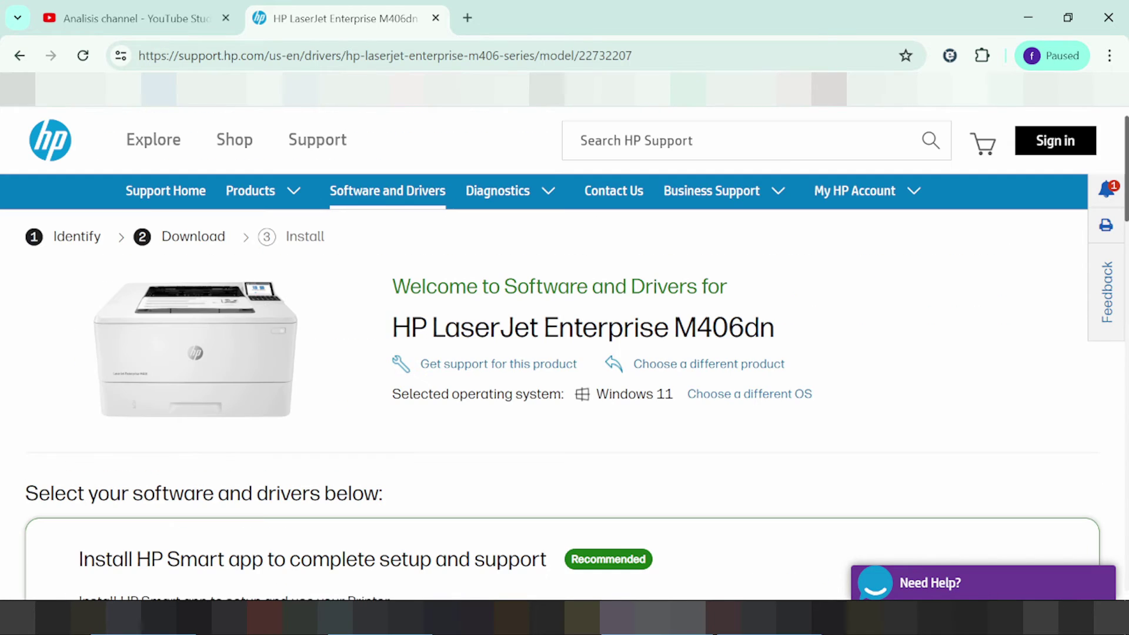
pyautogui.scroll(-5, 657, 353)
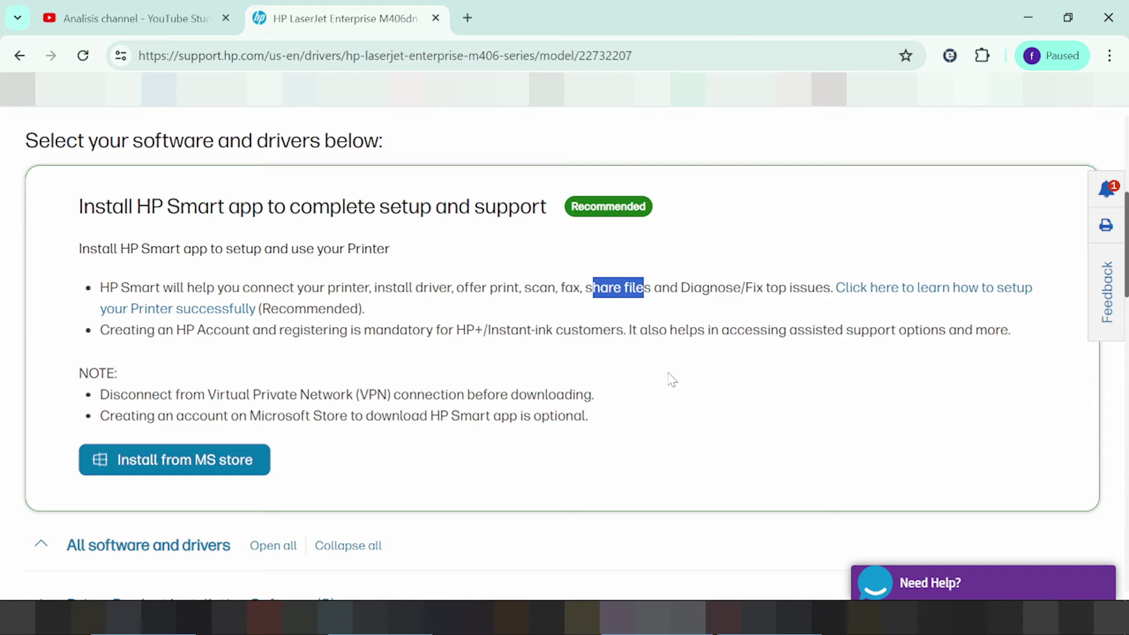
pyautogui.scroll(1, 671, 378)
pyautogui.scroll(-4, 671, 378)
pyautogui.scroll(4, 564, 352)
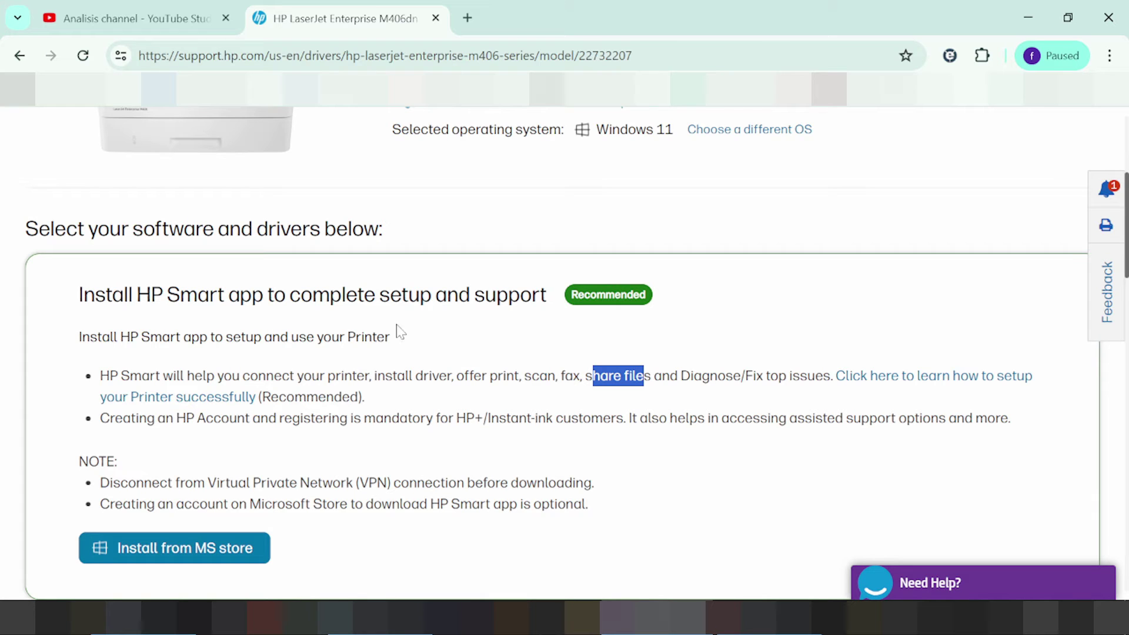
pyautogui.moveTo(563, 294); pyautogui.dragTo(677, 311)
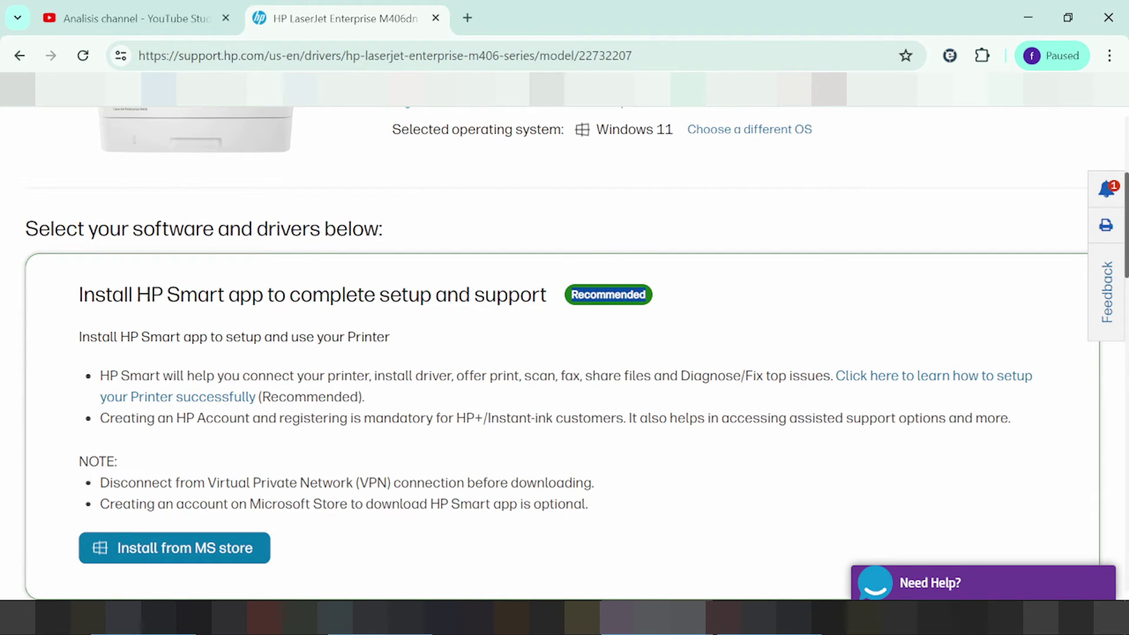
pyautogui.scroll(-7, 341, 310)
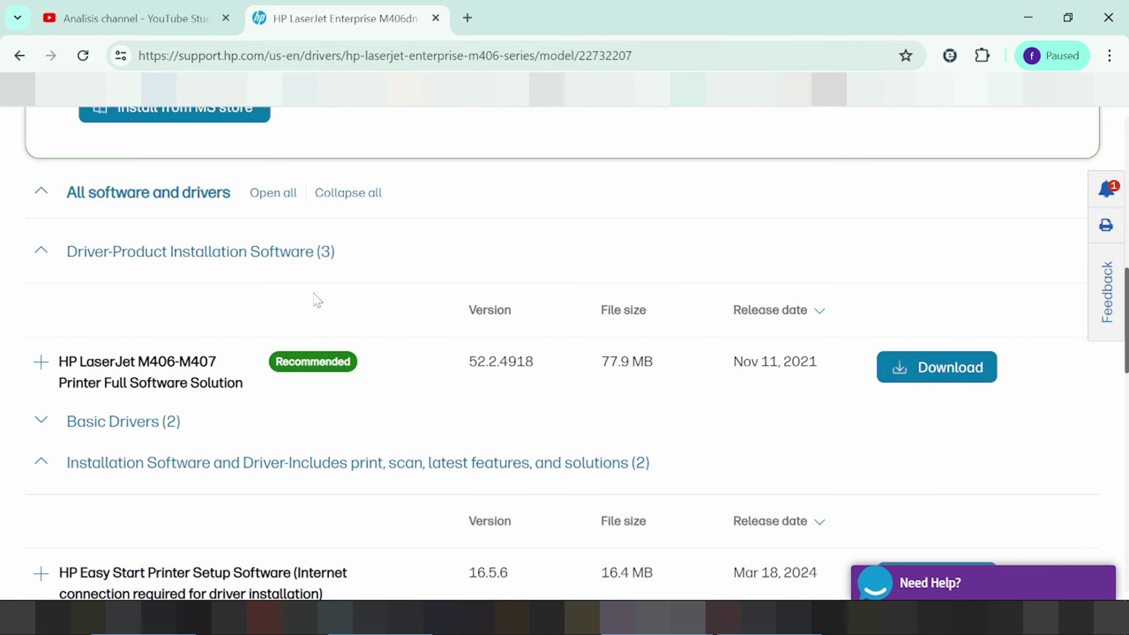
pyautogui.moveTo(277, 365); pyautogui.dragTo(373, 358)
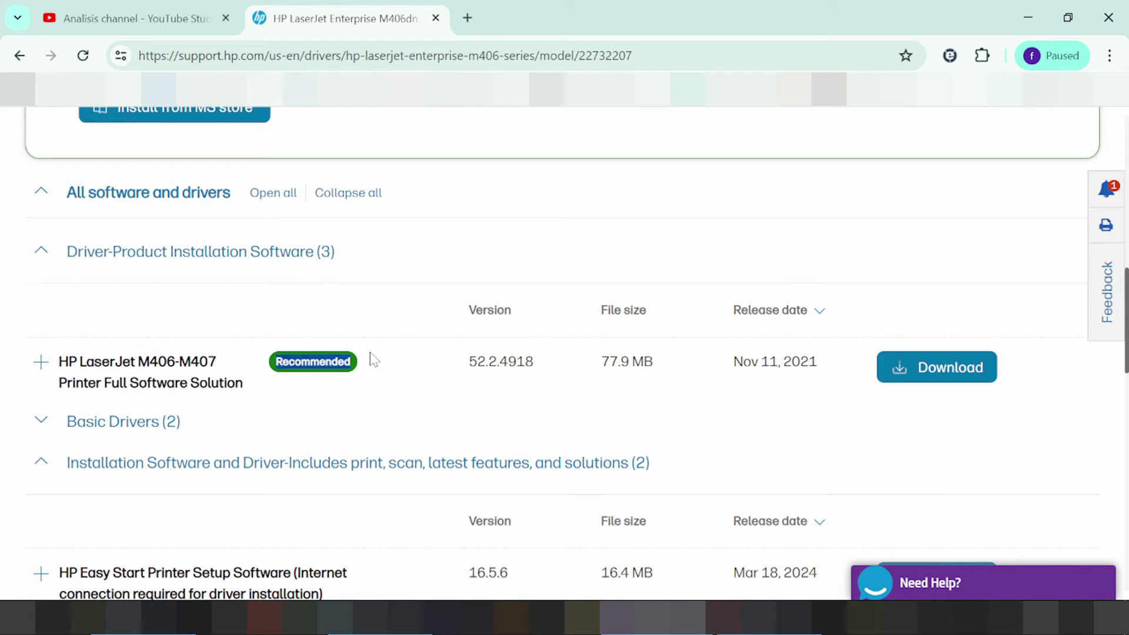
# Expand the Full Software Solution details and review its type, description and included drivers.
pyautogui.click(41, 363)
pyautogui.scroll(-1, 310, 382)
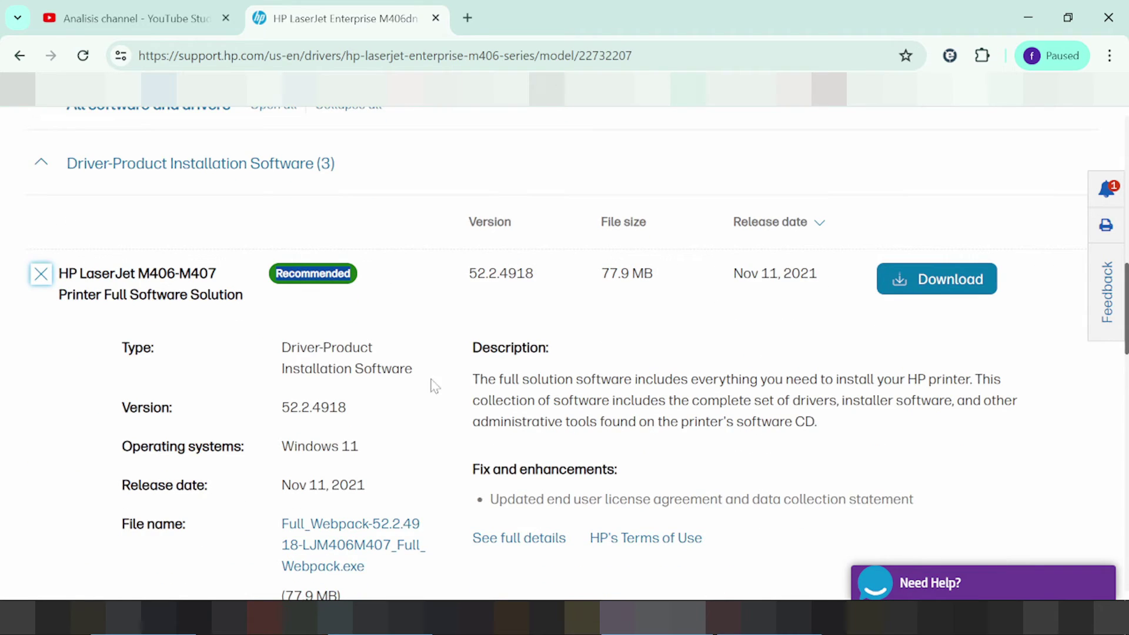
pyautogui.scroll(-1, 427, 387)
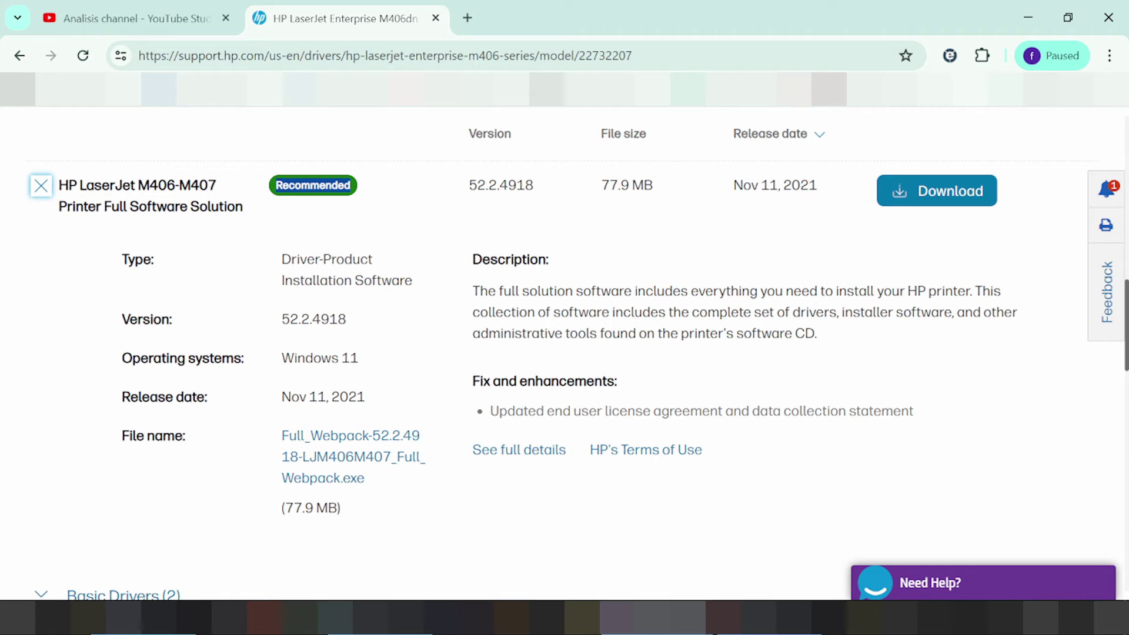
pyautogui.moveTo(283, 259); pyautogui.dragTo(371, 281)
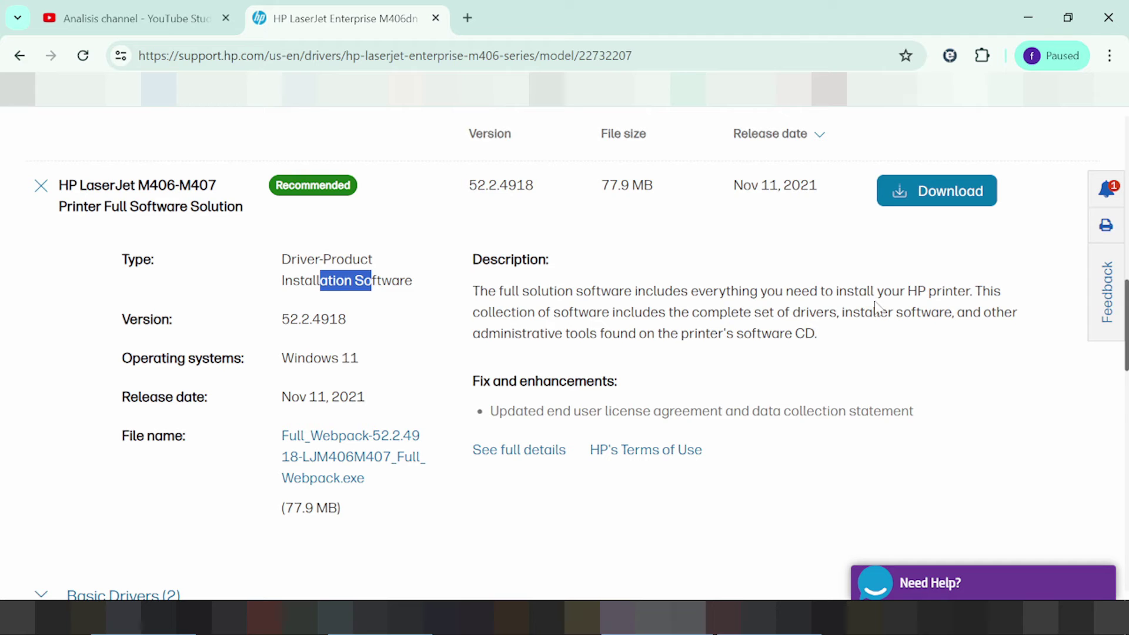
pyautogui.moveTo(926, 291); pyautogui.dragTo(953, 291)
pyautogui.scroll(-3, 814, 343)
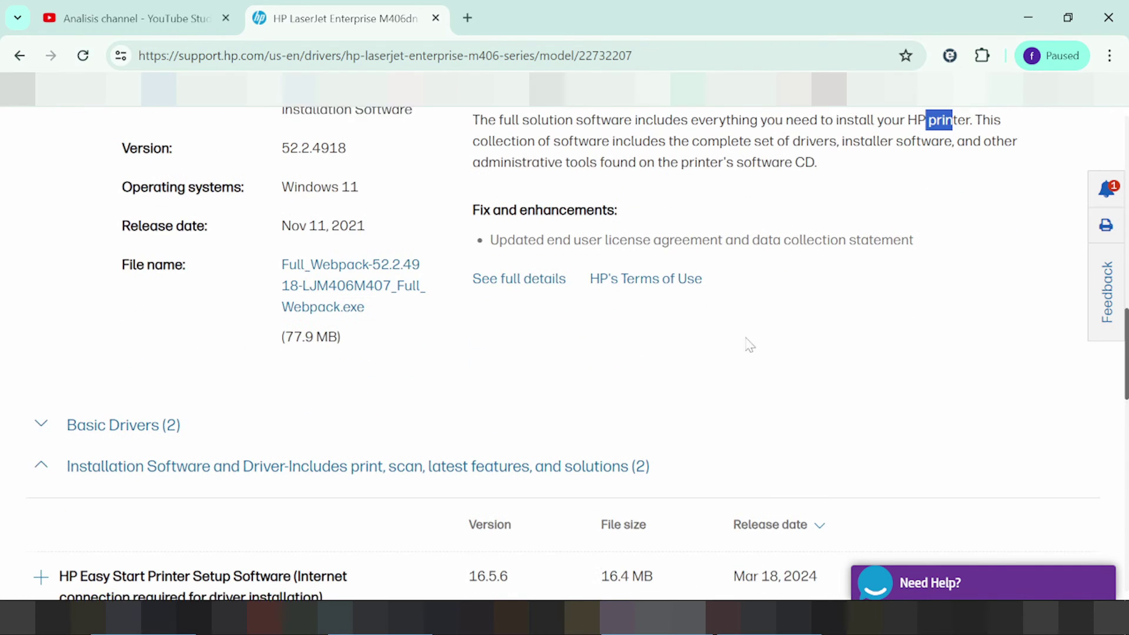
pyautogui.scroll(2, 732, 320)
pyautogui.scroll(1, 738, 320)
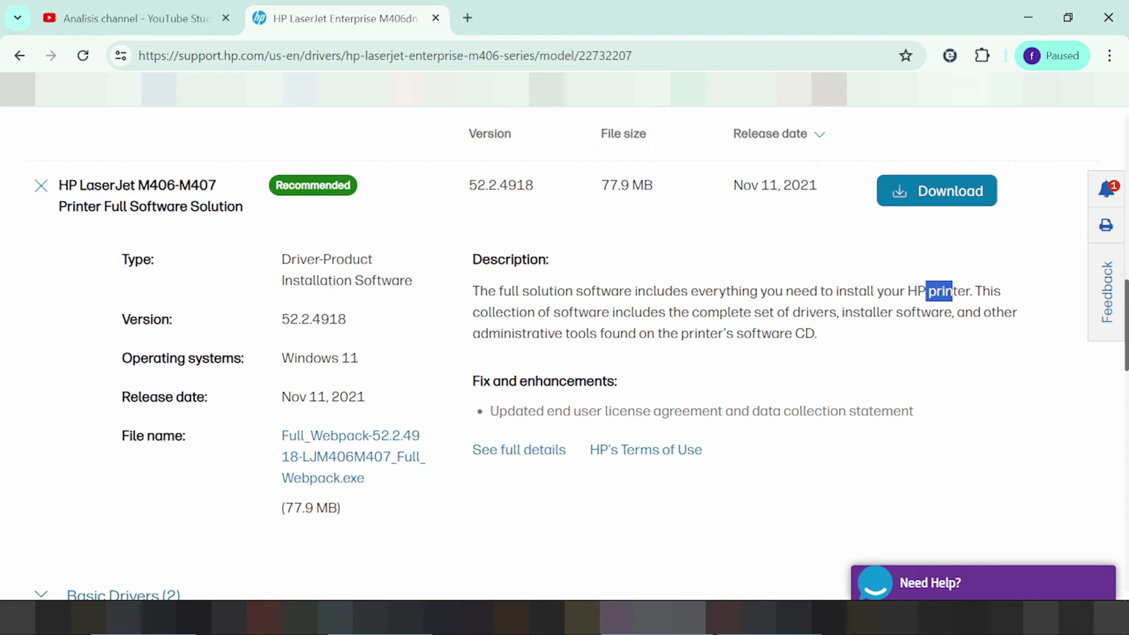
pyautogui.moveTo(792, 313); pyautogui.dragTo(894, 330)
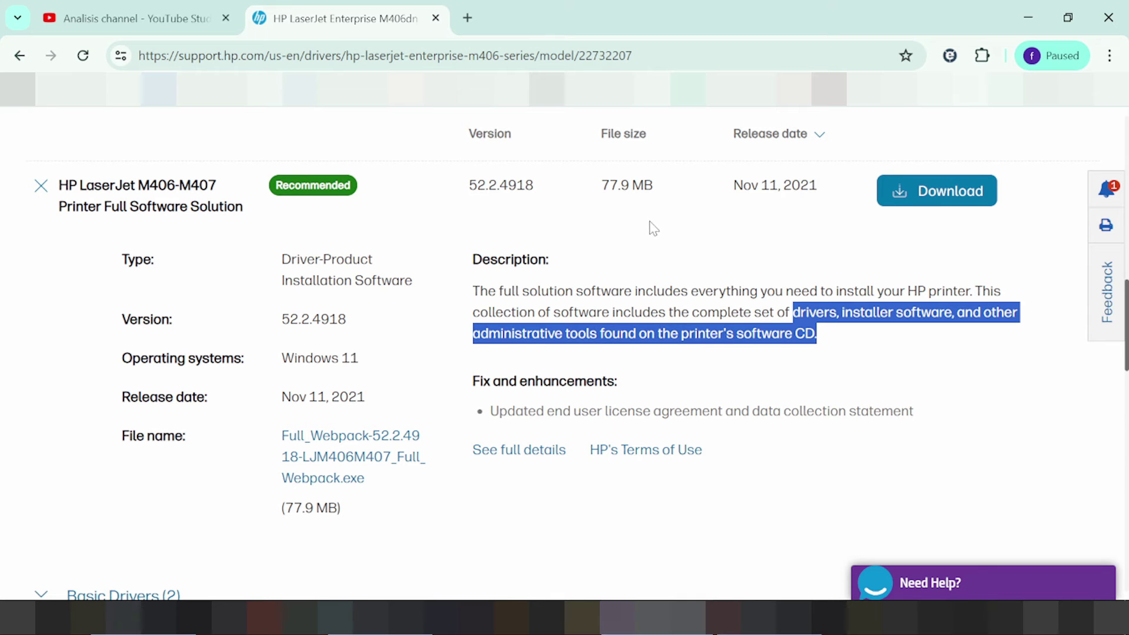
# Check the Nov 11, 2021 release date, download the package, and go back to the drivers list.
pyautogui.scroll(-5, 699, 235)
pyautogui.scroll(2, 739, 214)
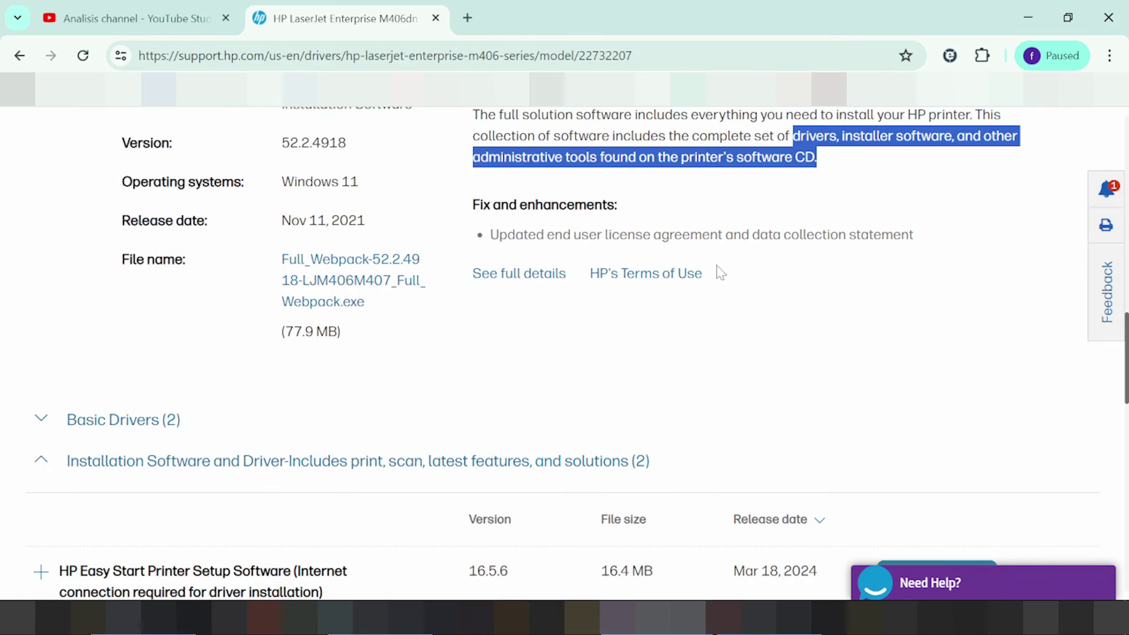
pyautogui.scroll(-3, 718, 269)
pyautogui.scroll(5, 725, 222)
pyautogui.scroll(3, 406, 329)
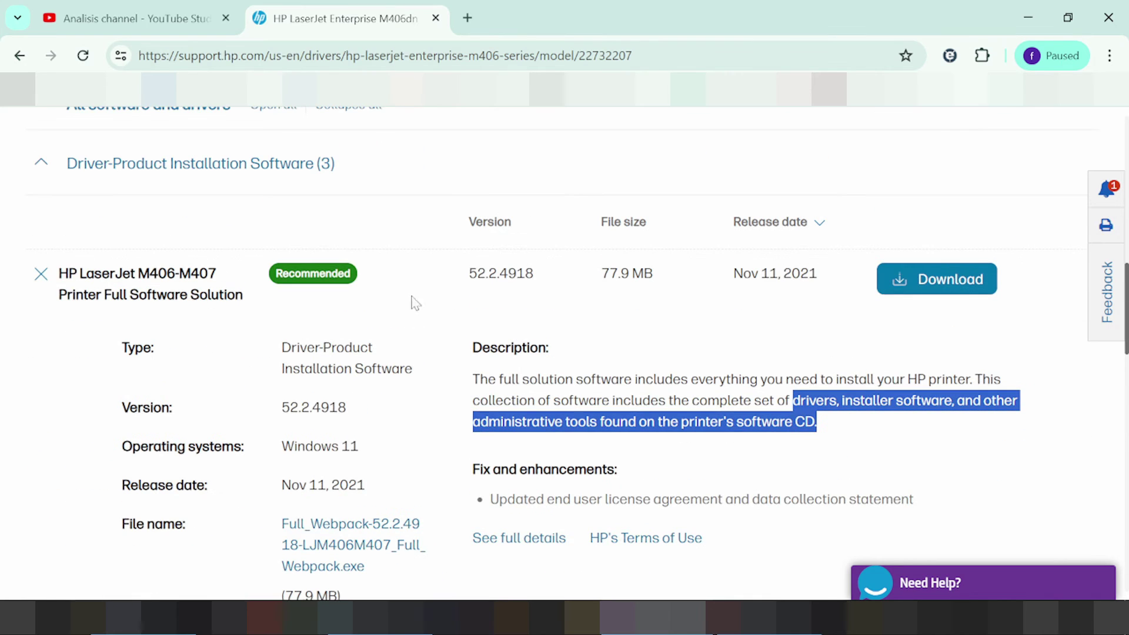
pyautogui.moveTo(189, 294); pyautogui.dragTo(218, 294)
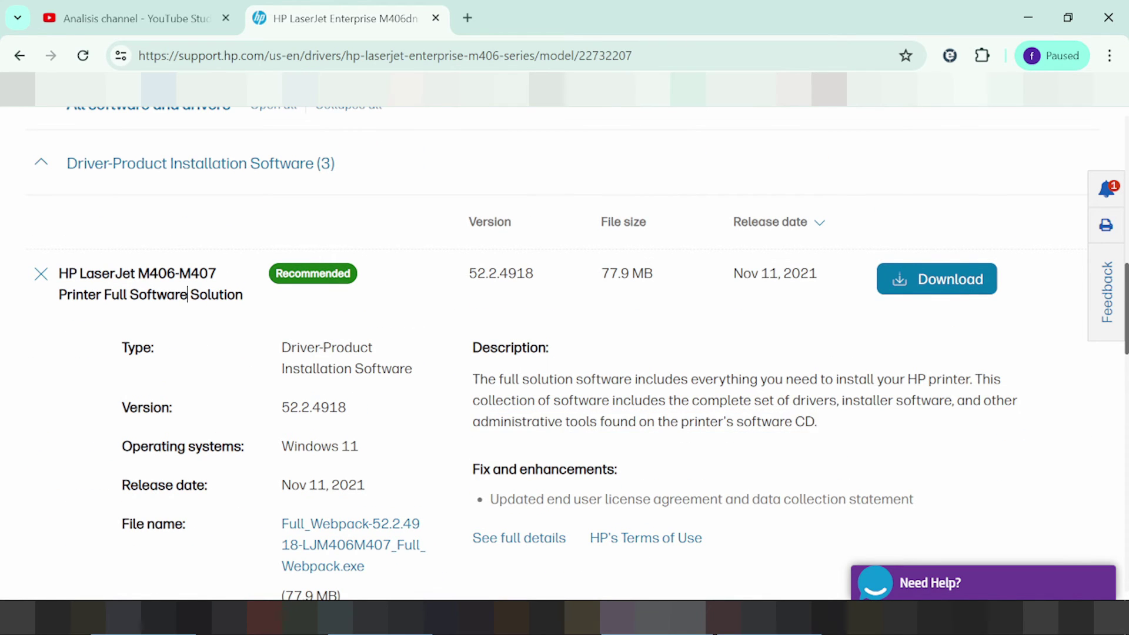
pyautogui.scroll(-7, 315, 327)
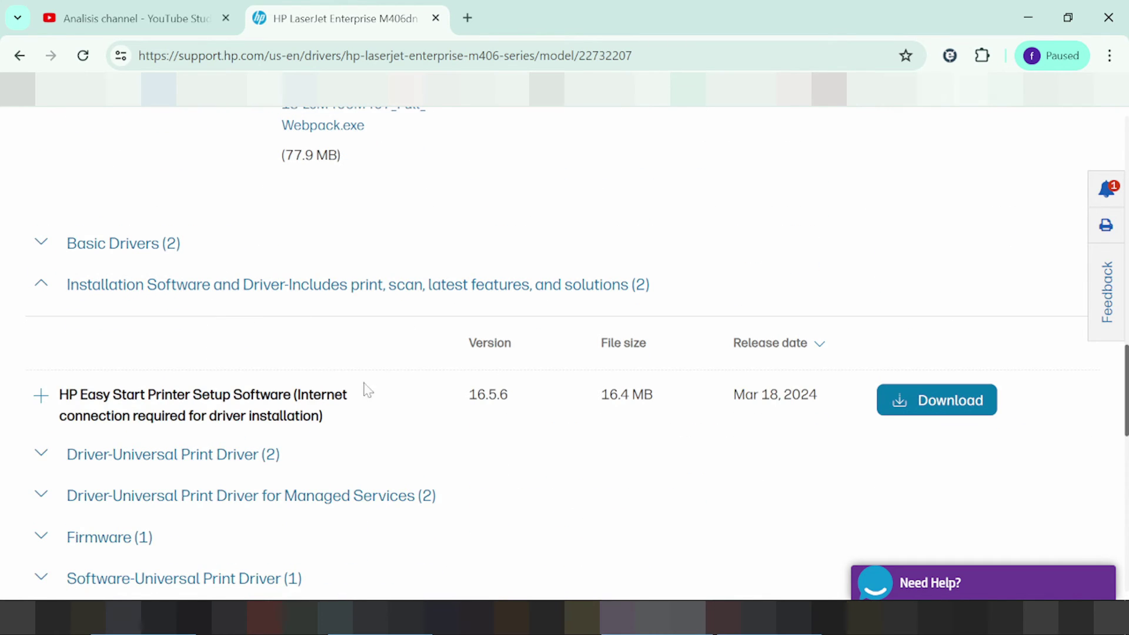
pyautogui.scroll(7, 524, 403)
pyautogui.scroll(1, 532, 411)
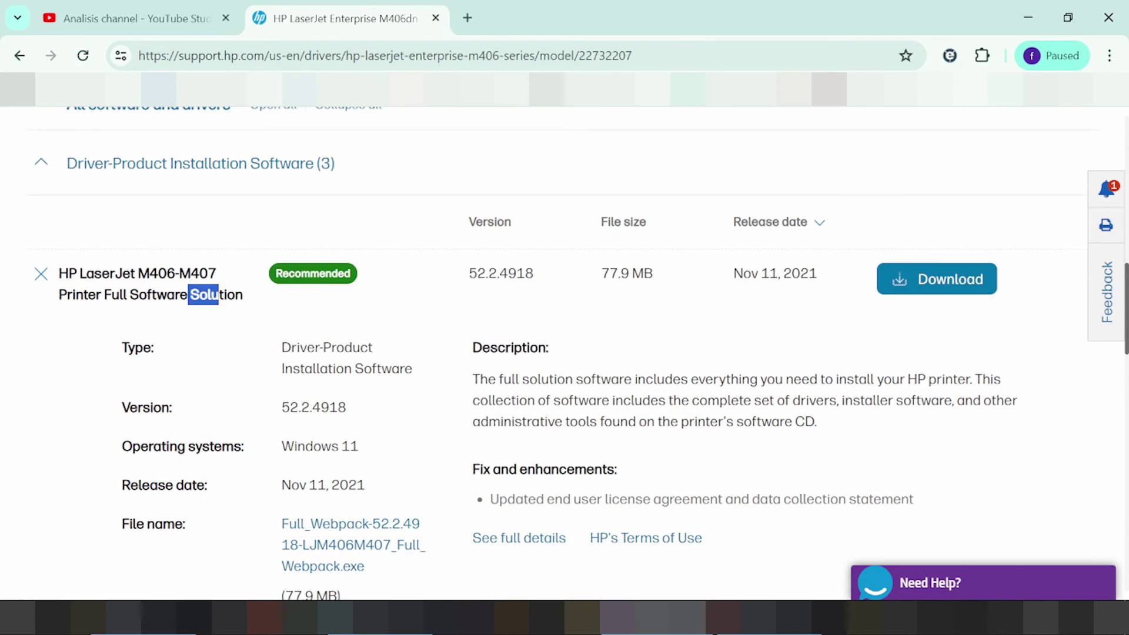
pyautogui.scroll(-6, 537, 425)
pyautogui.scroll(6, 550, 418)
pyautogui.moveTo(744, 273); pyautogui.dragTo(821, 291)
pyautogui.click(937, 281)
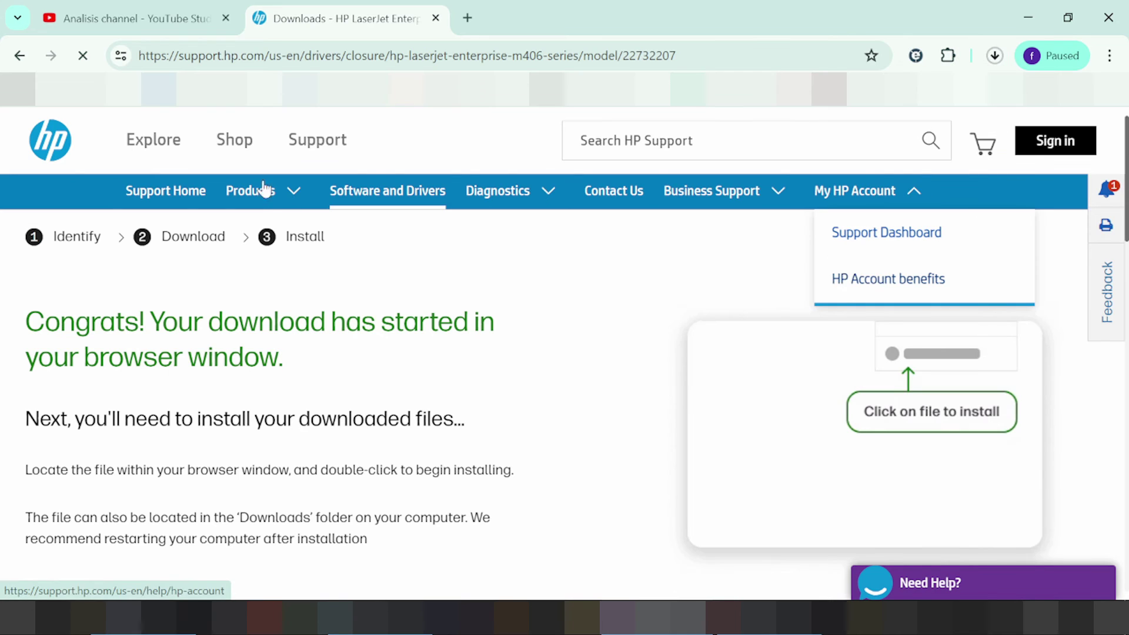
pyautogui.click(18, 56)
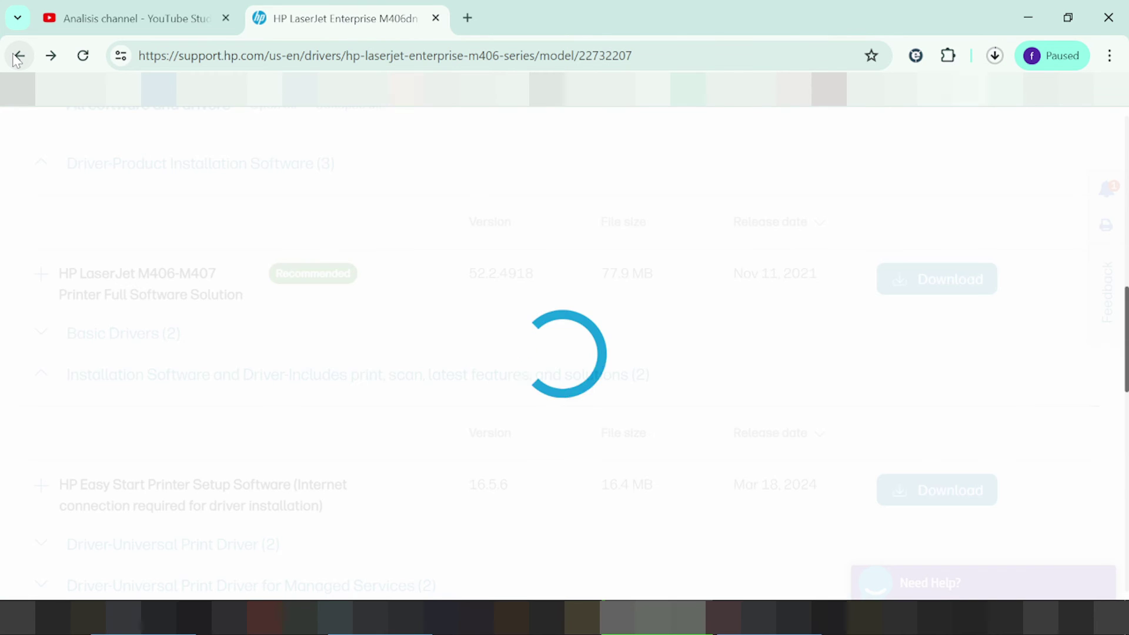
pyautogui.click(18, 56)
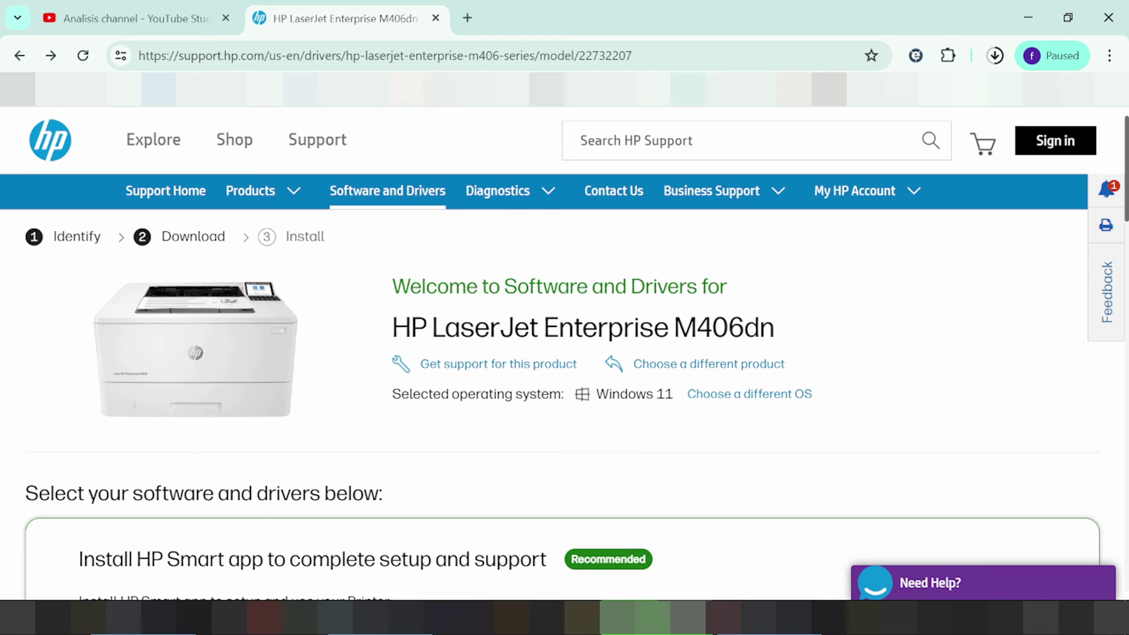
pyautogui.moveTo(653, 617)
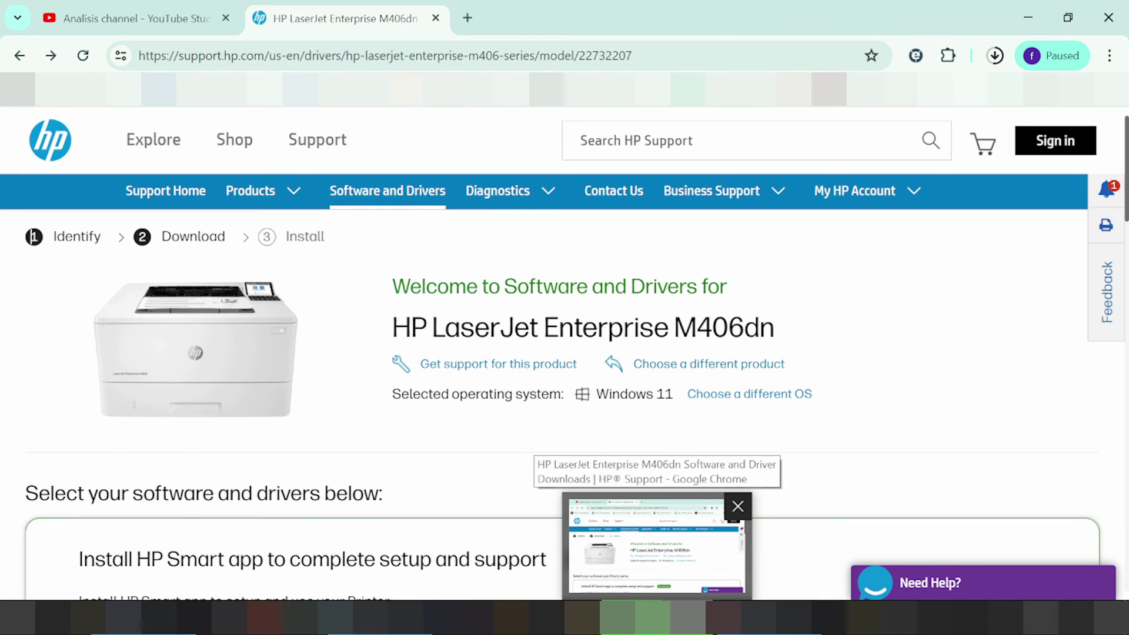